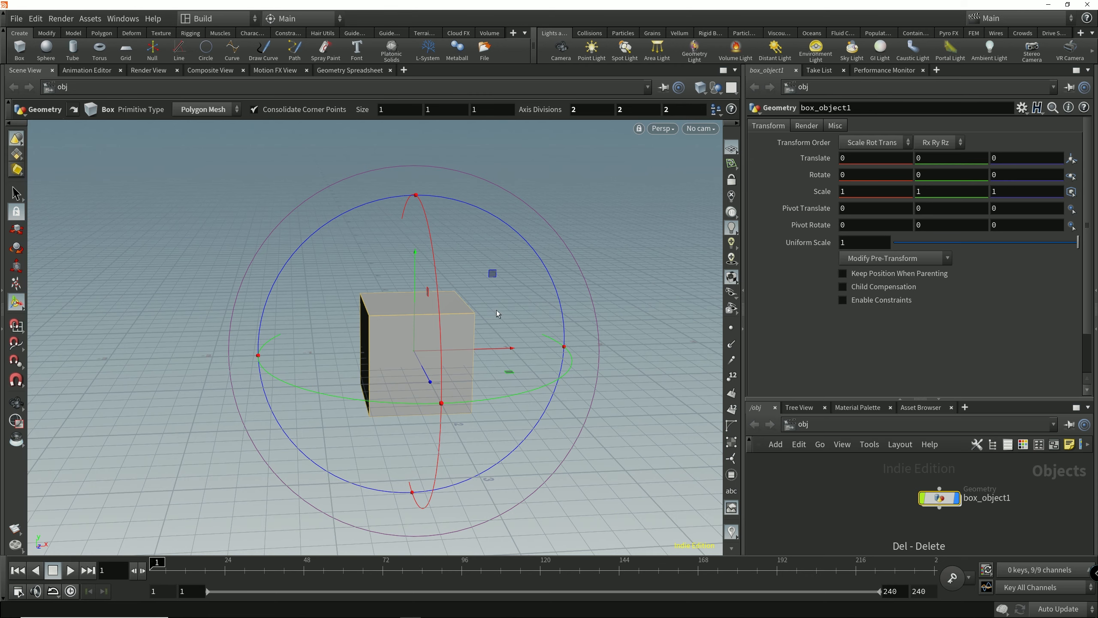
- Raise the box along Y by setting its Y translation to 0.5
{"action": "key", "text": "Escape"}
{"action": "scroll", "coordinate": [508, 292], "scroll_direction": "up", "scroll_amount": 2}
{"action": "key", "text": "Return"}
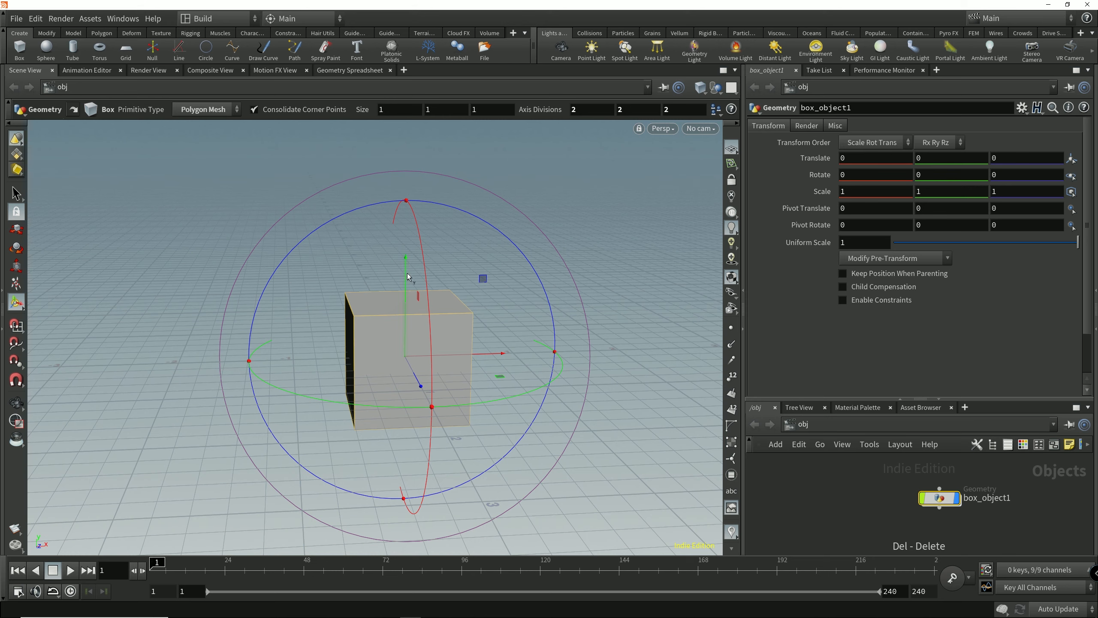
{"action": "middle_click_drag", "start_coordinate": [409, 285], "coordinate": [444, 277]}
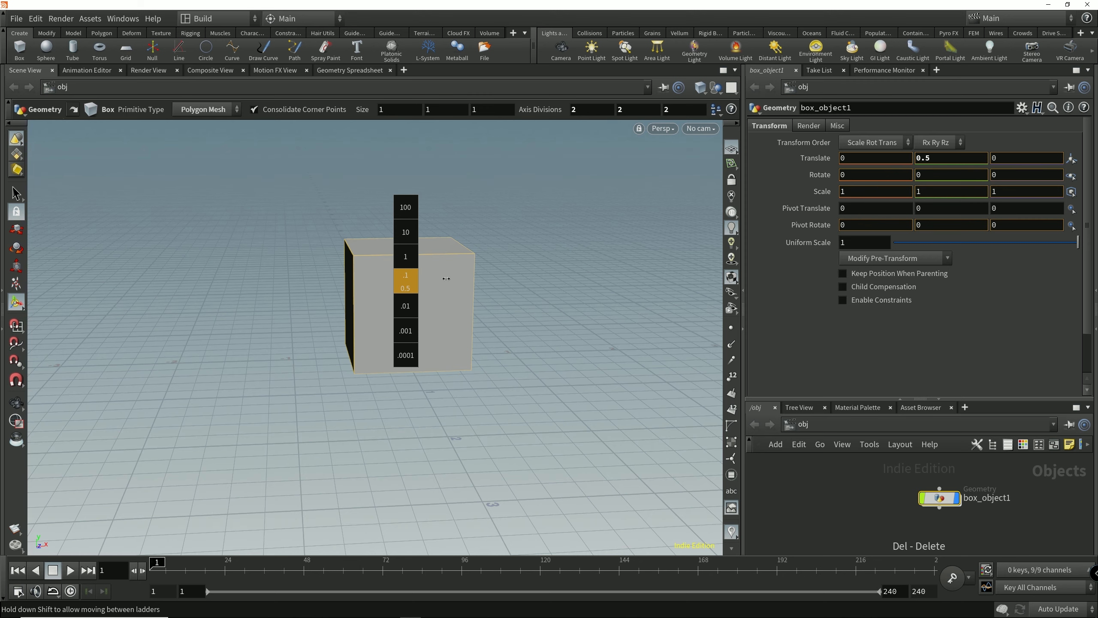
{"action": "middle_click_drag", "start_coordinate": [446, 278], "coordinate": [445, 279]}
- Toggle the viewport display to wireframe and back to shaded
{"action": "key", "text": "space+3"}
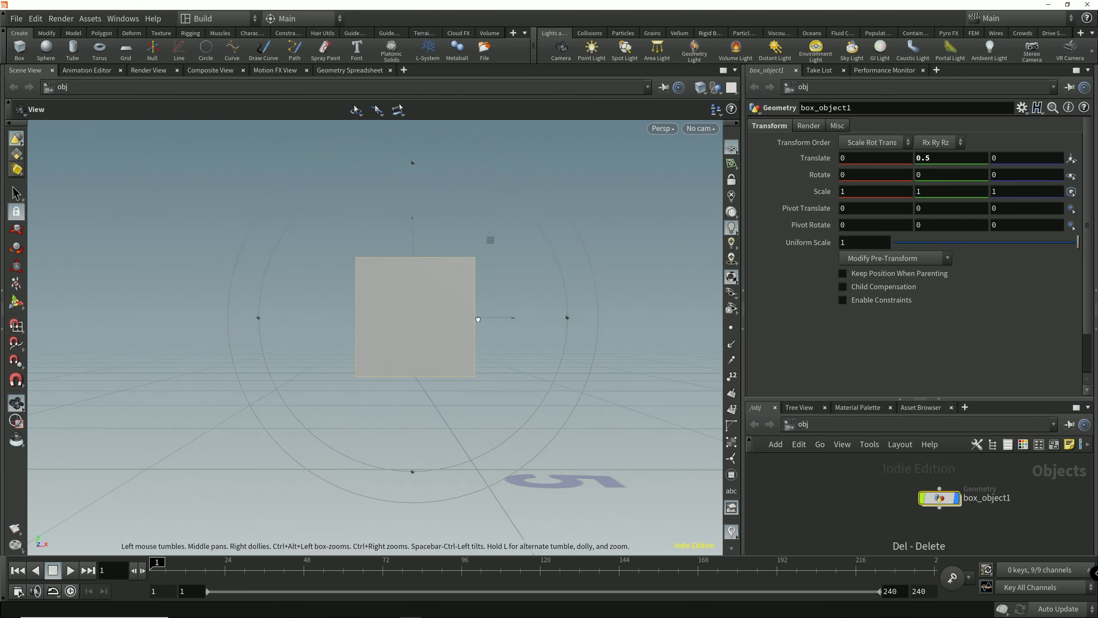
{"action": "left_click_drag", "start_coordinate": [480, 319], "coordinate": [447, 343]}
{"action": "key", "text": "Return"}
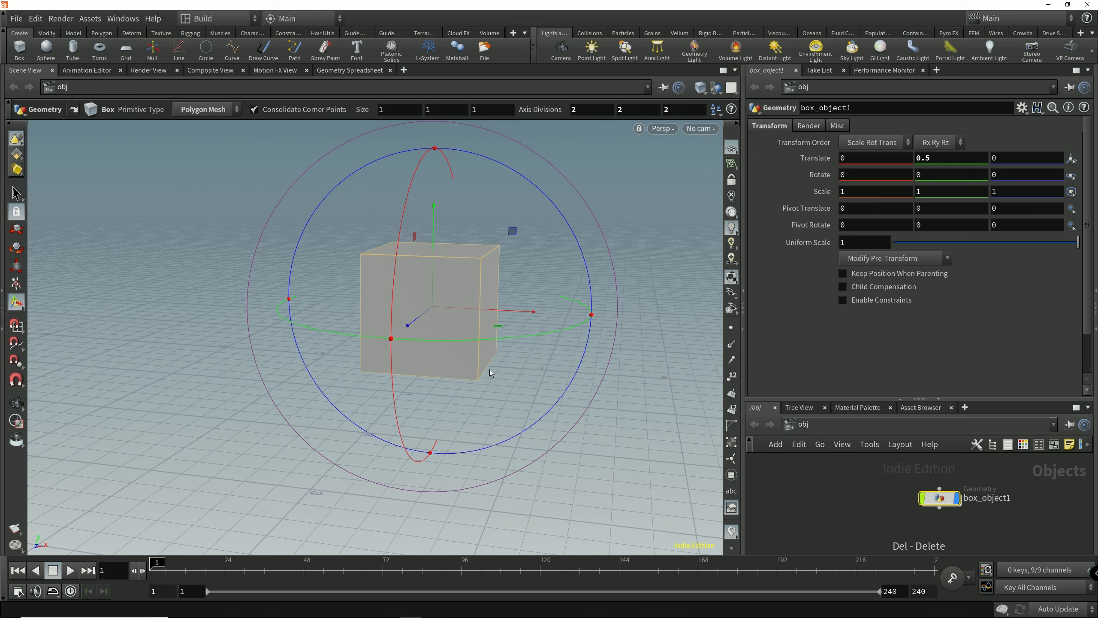
{"action": "key", "text": "Escape"}
{"action": "left_click_drag", "start_coordinate": [444, 363], "coordinate": [454, 384]}
{"action": "key", "text": "Return"}
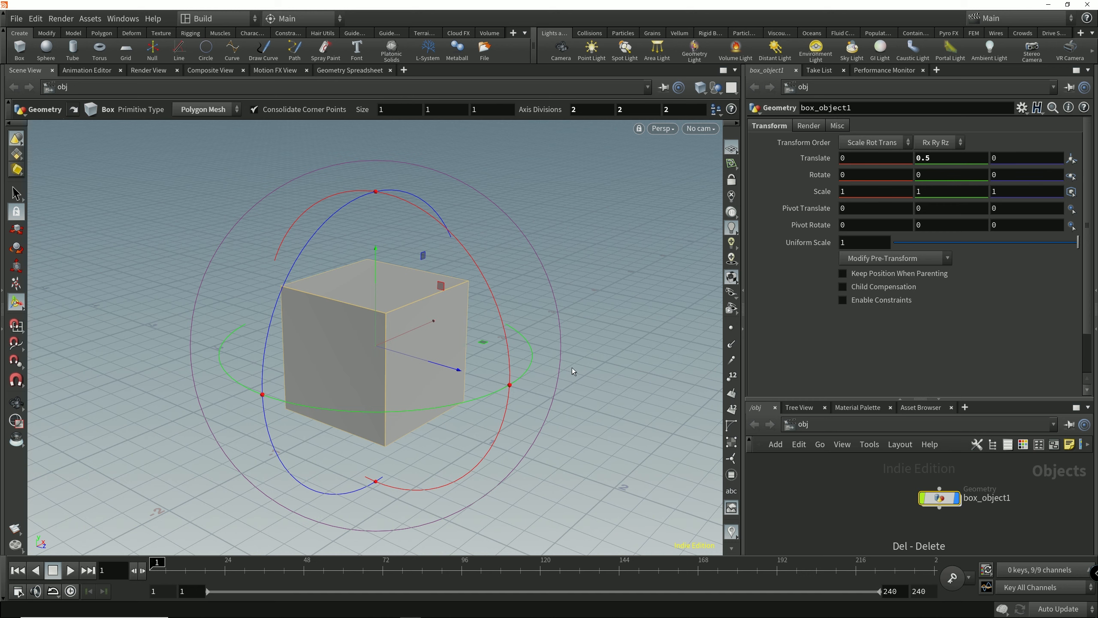
{"action": "key", "text": "w"}
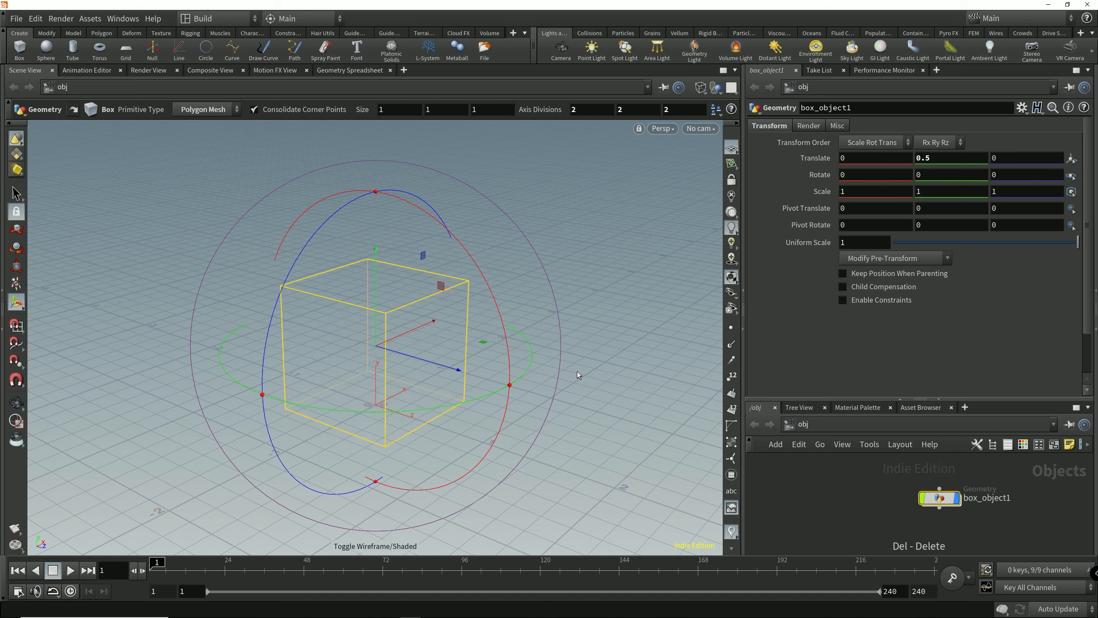
{"action": "key", "text": "w"}
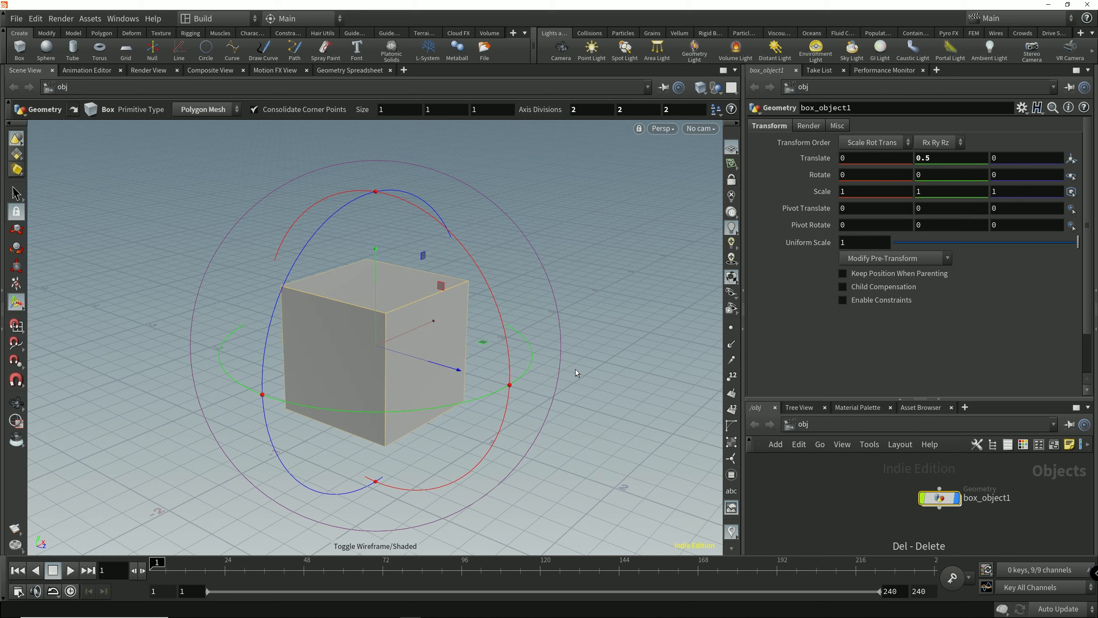
- Switch the viewport shading to a wireframe display
{"action": "left_click", "coordinate": [700, 88]}
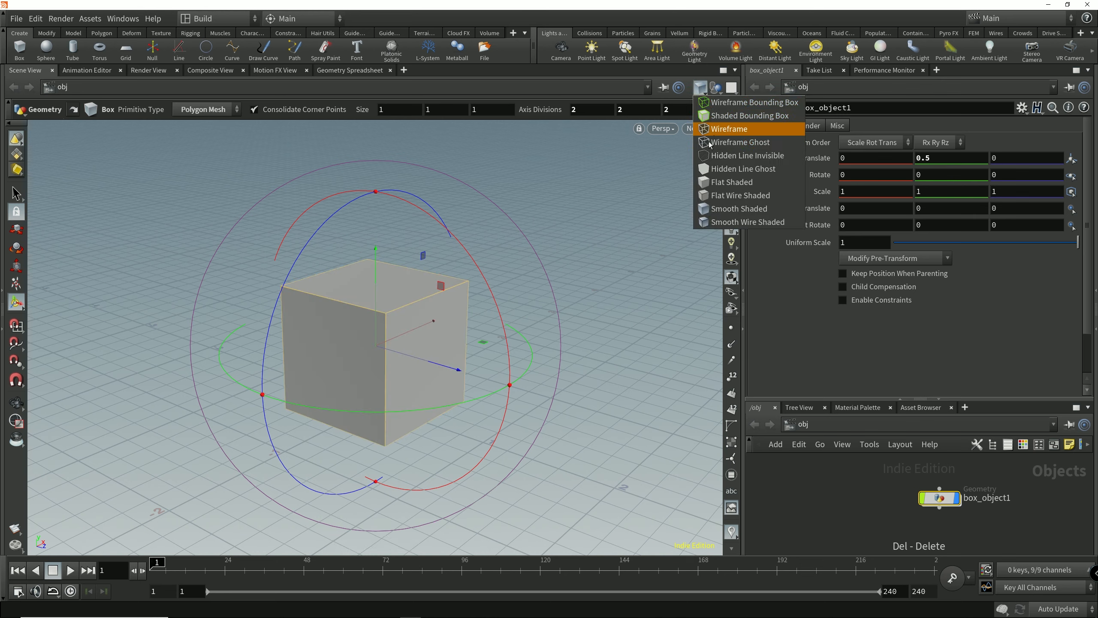
{"action": "left_click", "coordinate": [735, 142]}
{"action": "key", "text": "Escape"}
{"action": "left_click_drag", "start_coordinate": [554, 372], "coordinate": [615, 435]}
{"action": "left_click_drag", "start_coordinate": [385, 409], "coordinate": [446, 376]}
{"action": "middle_click_drag", "start_coordinate": [446, 375], "coordinate": [411, 392]}
- Try rotating the box about 10 degrees around the X axis with the Rotate tool, and undo the rotation
{"action": "key", "text": "r"}
{"action": "left_click_drag", "start_coordinate": [447, 394], "coordinate": [463, 326]}
{"action": "scroll", "coordinate": [456, 329], "scroll_direction": "up", "scroll_amount": 3}
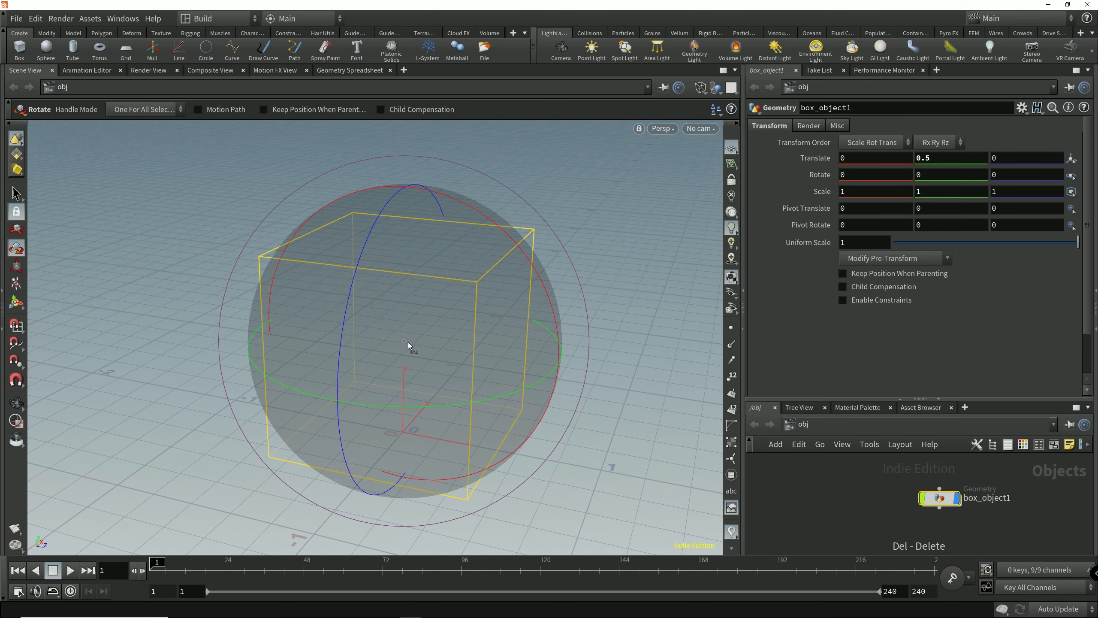
{"action": "key", "text": "Escape"}
{"action": "mouse_move", "coordinate": [411, 338]}
{"action": "left_mouse_down"}
{"action": "mouse_move", "coordinate": [456, 353]}
{"action": "mouse_move", "coordinate": [407, 348]}
{"action": "left_mouse_up"}
{"action": "left_click_drag", "start_coordinate": [456, 383], "coordinate": [486, 364]}
{"action": "key", "text": "r"}
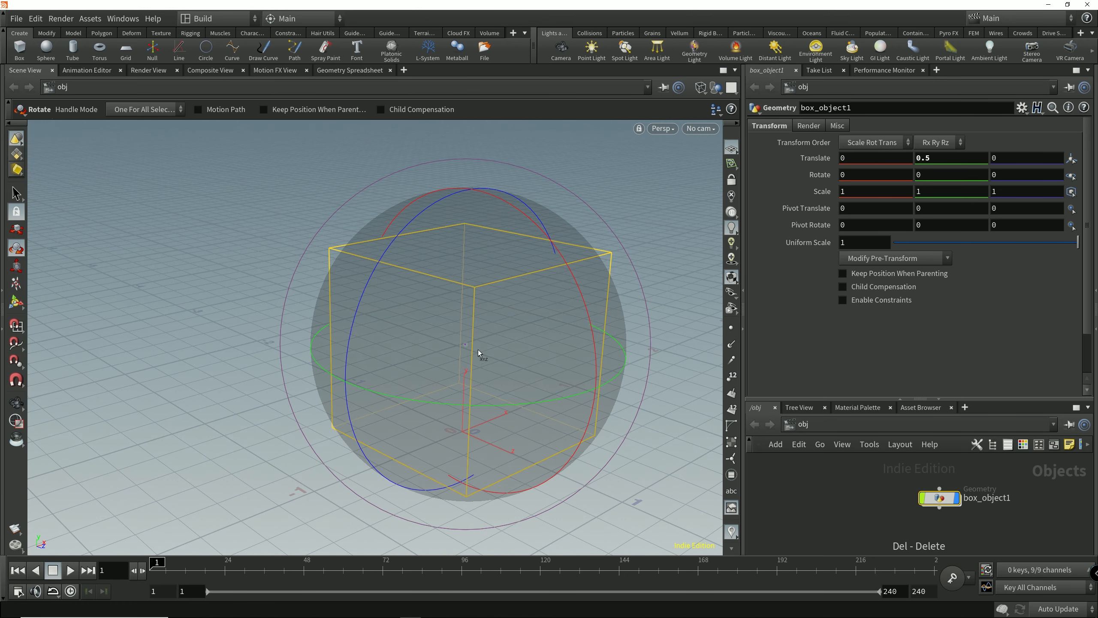
{"action": "right_click_drag", "start_coordinate": [501, 357], "coordinate": [500, 366], "text": "alt"}
{"action": "left_click_drag", "start_coordinate": [500, 365], "coordinate": [523, 372], "text": "alt"}
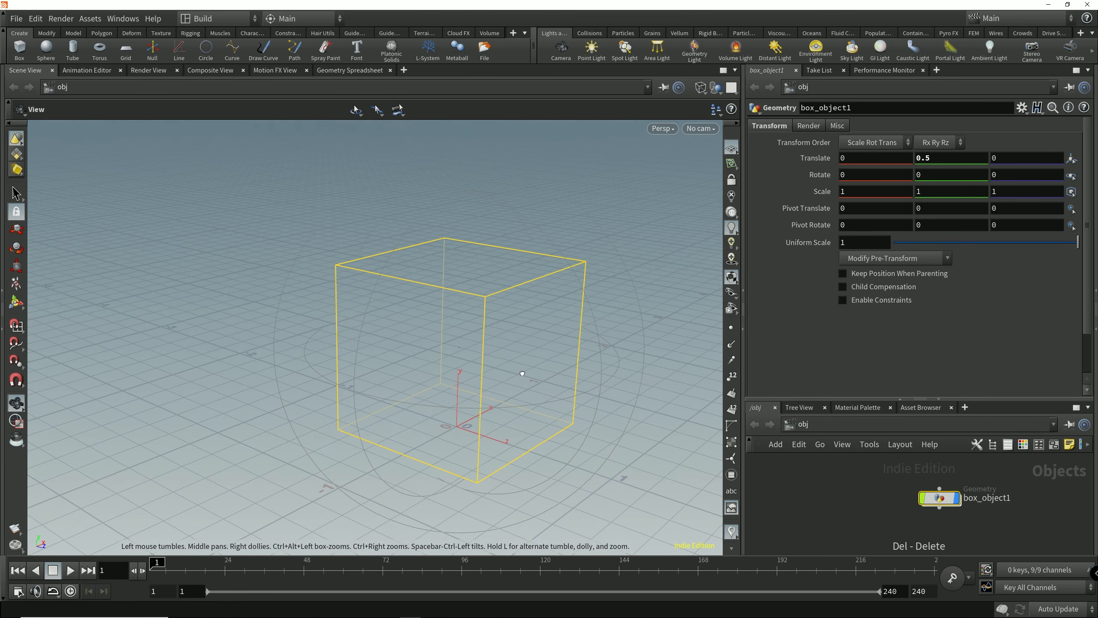
{"action": "left_click_drag", "start_coordinate": [595, 323], "coordinate": [544, 344]}
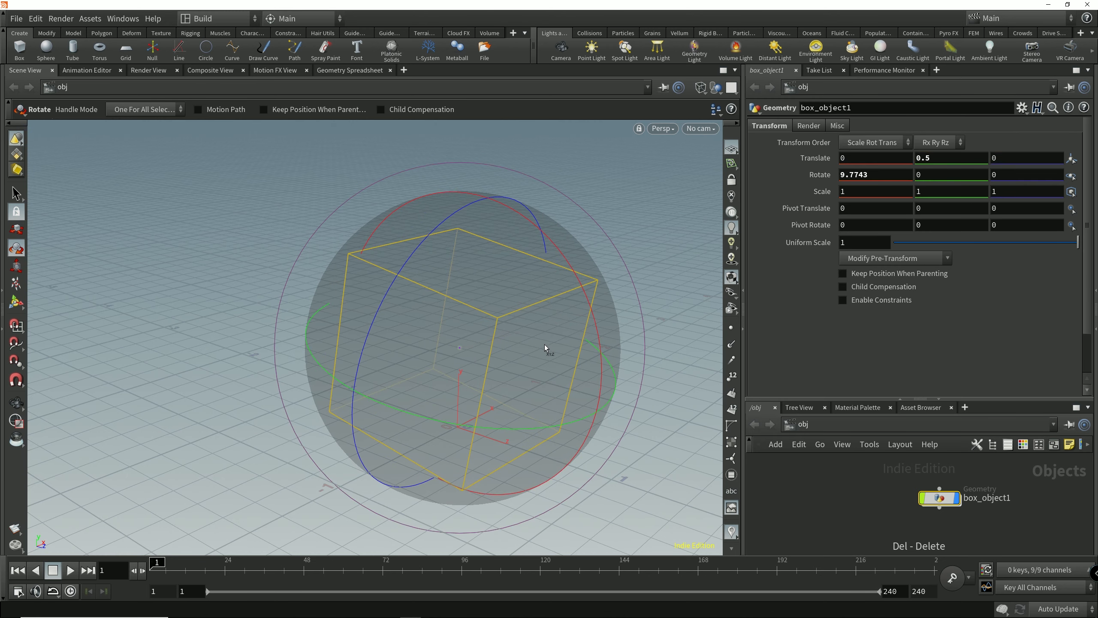
{"action": "key", "text": "ctrl+z"}
- Try the Rotate tool and a vertical scale on the box with the Scale tool, undoing the trial changes
{"action": "key", "text": "Escape"}
{"action": "key", "text": "r"}
{"action": "left_click_drag", "start_coordinate": [550, 406], "coordinate": [607, 401]}
{"action": "key", "text": "e"}
{"action": "key", "text": "ctrl+z"}
{"action": "left_click_drag", "start_coordinate": [466, 266], "coordinate": [472, 231]}
{"action": "key", "text": "ctrl+z"}
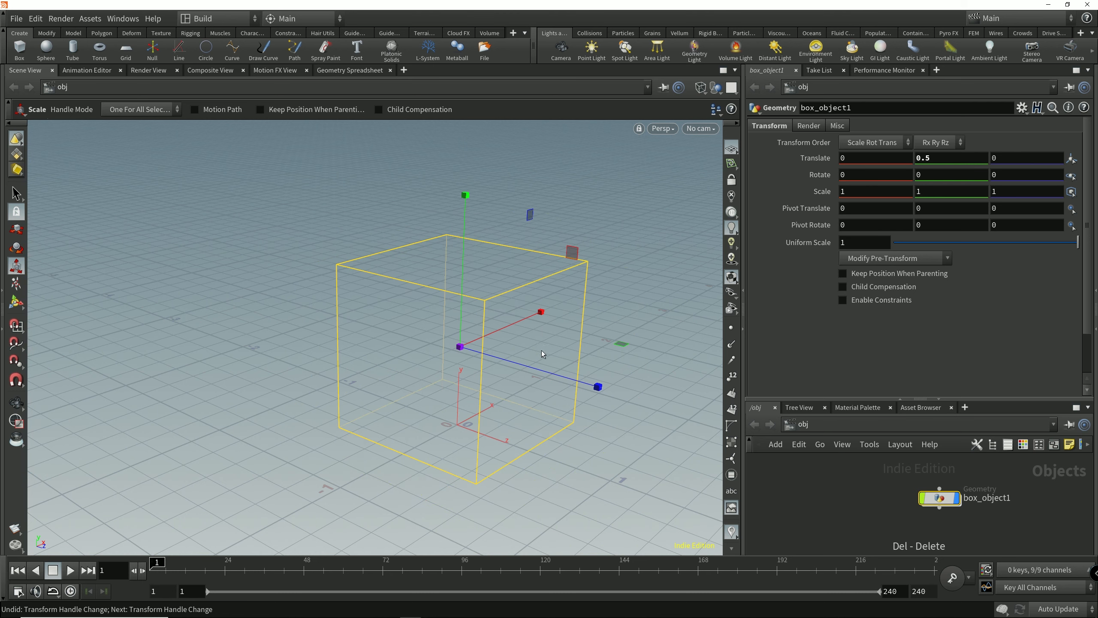
- Return the viewport to shaded display
{"action": "key", "text": "w"}
{"action": "key", "text": "Escape"}
{"action": "mouse_move", "coordinate": [540, 352]}
{"action": "left_mouse_down"}
{"action": "mouse_move", "coordinate": [520, 385]}
{"action": "mouse_move", "coordinate": [512, 373]}
{"action": "mouse_move", "coordinate": [415, 361]}
{"action": "left_mouse_up"}
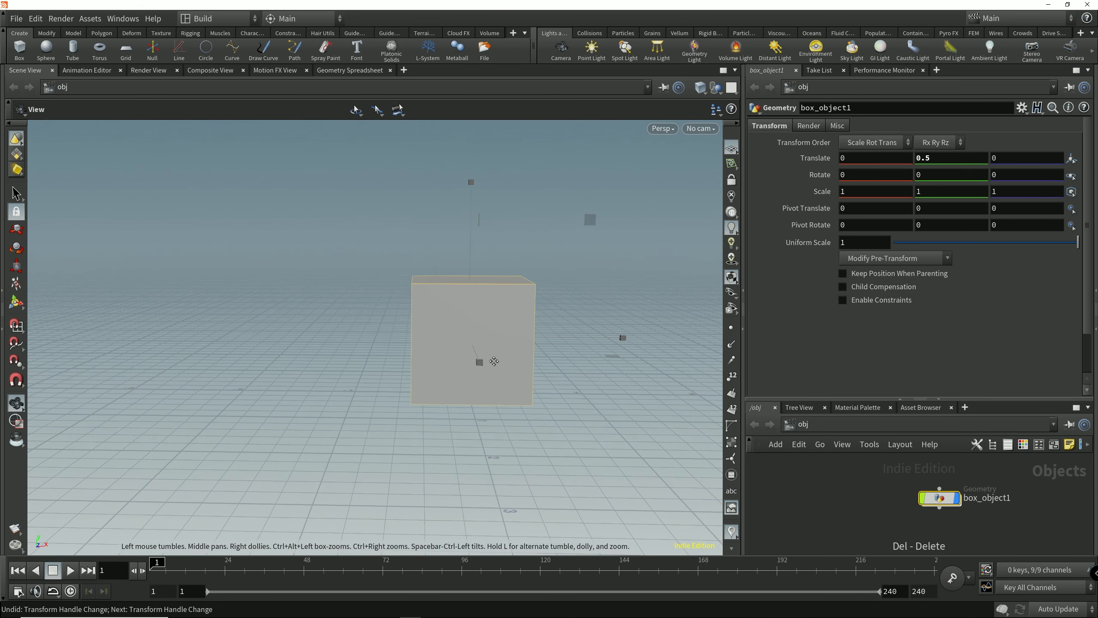
- Examine the shaded box from several angles and distances
{"action": "middle_click_drag", "start_coordinate": [491, 360], "coordinate": [426, 388]}
{"action": "right_click_drag", "start_coordinate": [426, 387], "coordinate": [446, 410]}
{"action": "left_click_drag", "start_coordinate": [446, 410], "coordinate": [422, 408]}
{"action": "right_click_drag", "start_coordinate": [421, 407], "coordinate": [407, 439]}
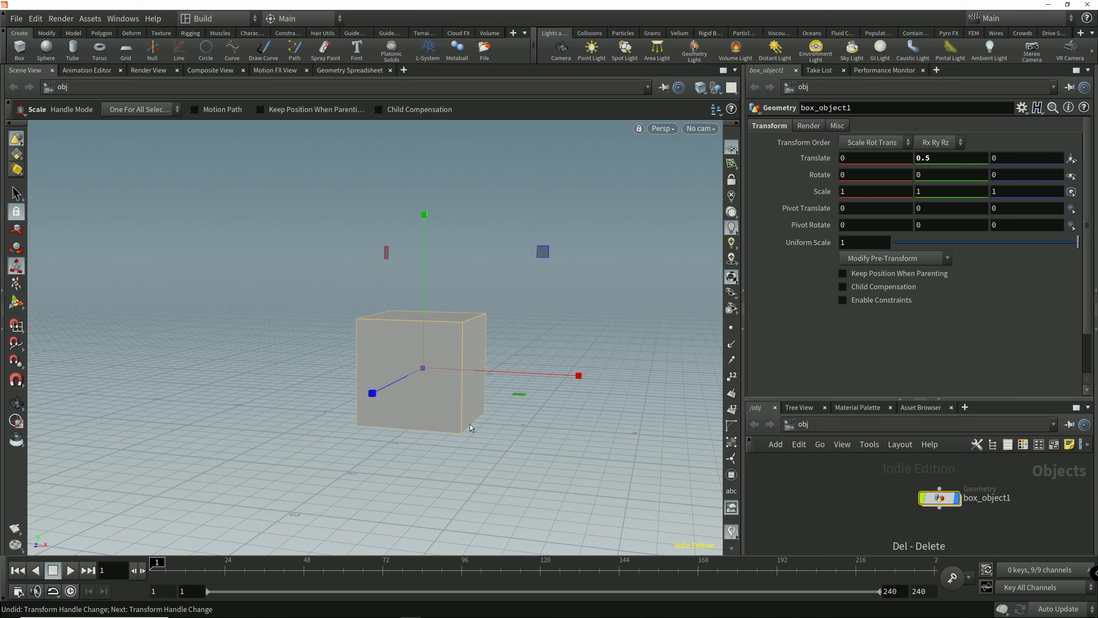
{"action": "left_click_drag", "start_coordinate": [481, 426], "coordinate": [429, 368]}
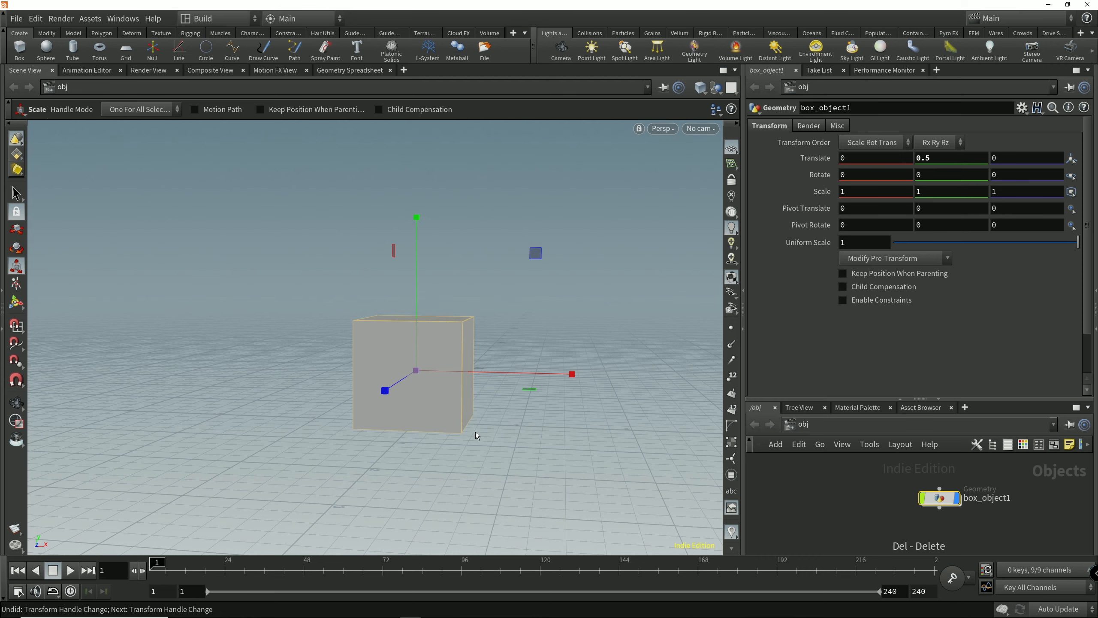
{"action": "right_click_drag", "start_coordinate": [475, 432], "coordinate": [502, 417], "text": "alt"}
{"action": "left_click_drag", "start_coordinate": [502, 417], "coordinate": [497, 434], "text": "alt"}
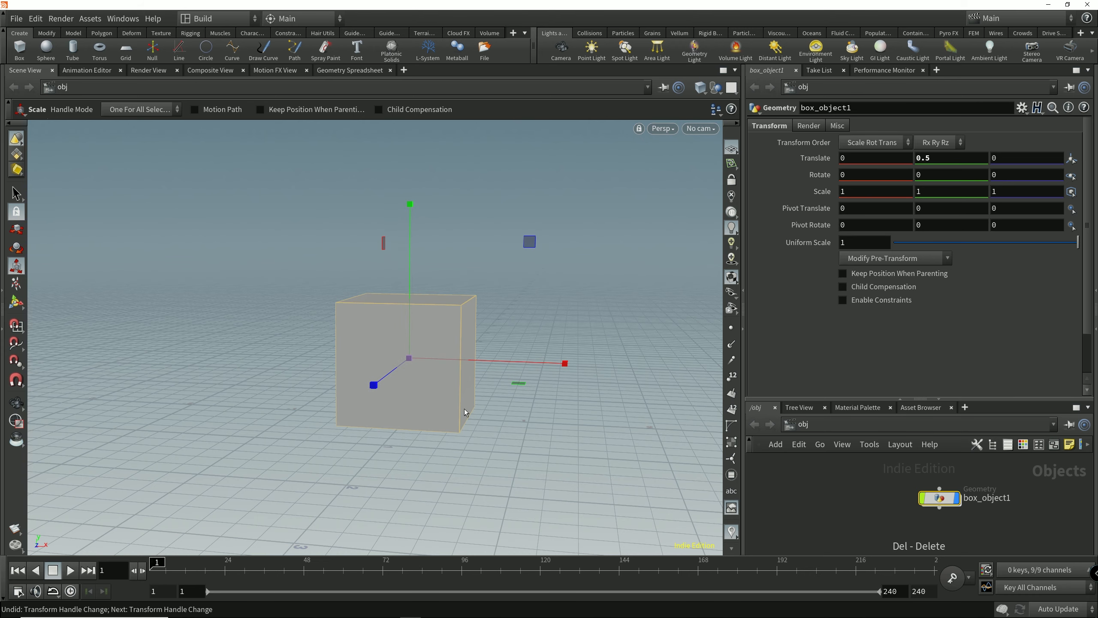
{"action": "middle_click_drag", "start_coordinate": [476, 429], "coordinate": [446, 419], "text": "alt"}
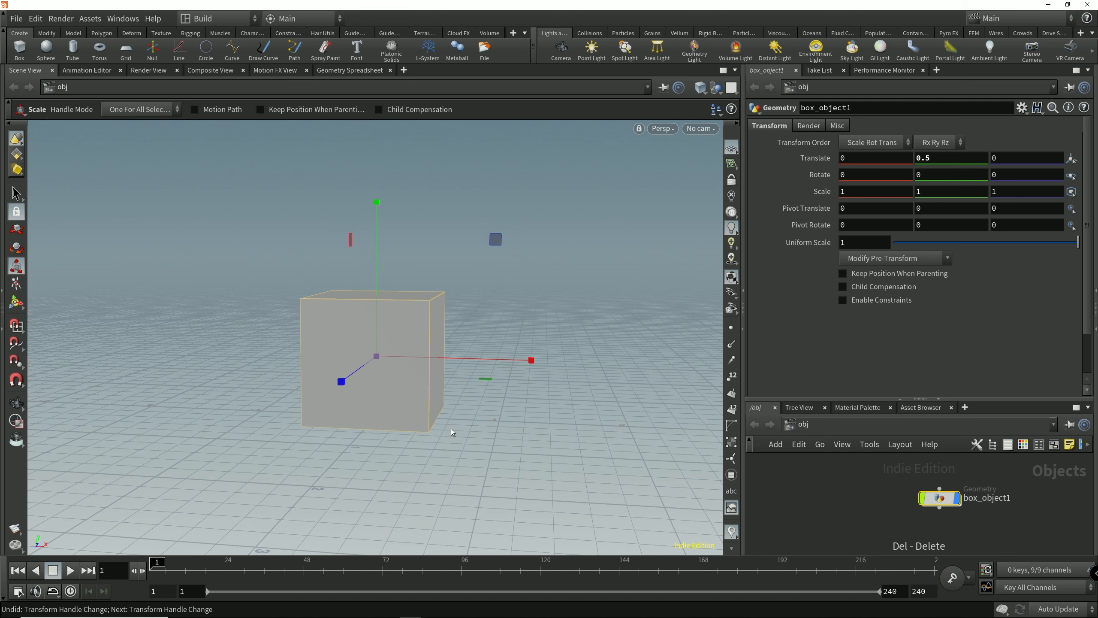
- Turn pivot mode on for the box's transform handle and off again
{"action": "key", "text": "Insert"}
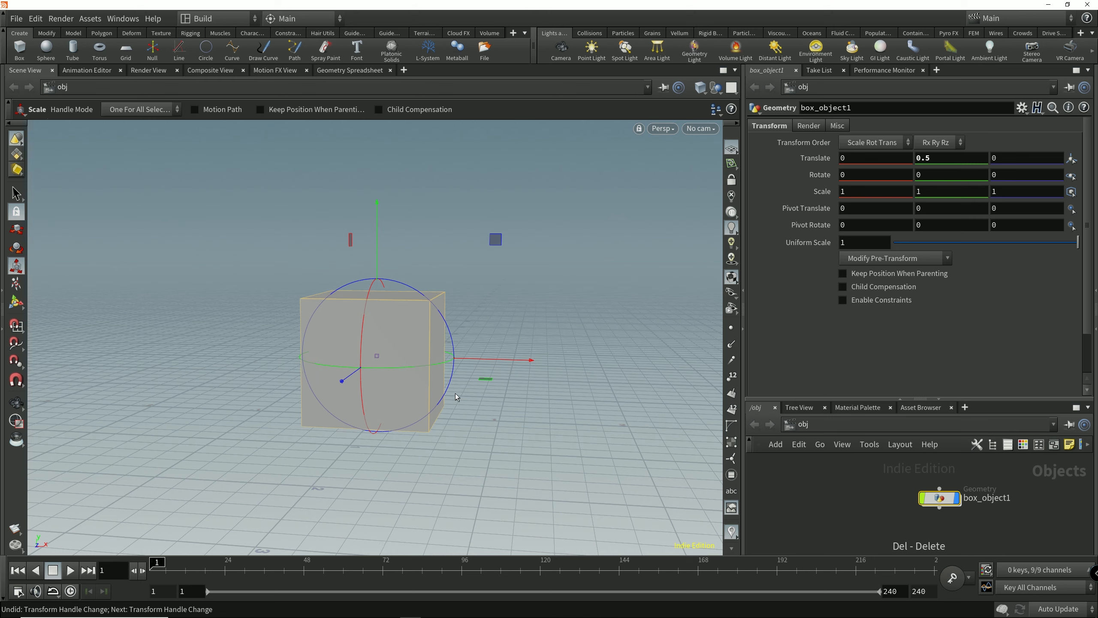
{"action": "right_click", "coordinate": [455, 396]}
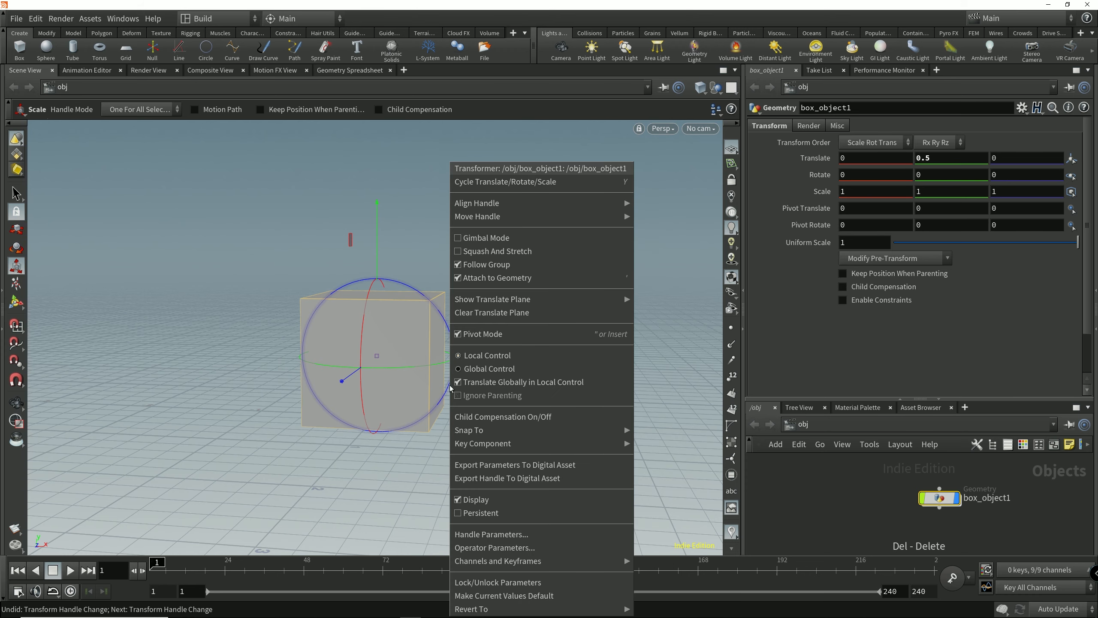
{"action": "left_click", "coordinate": [474, 333]}
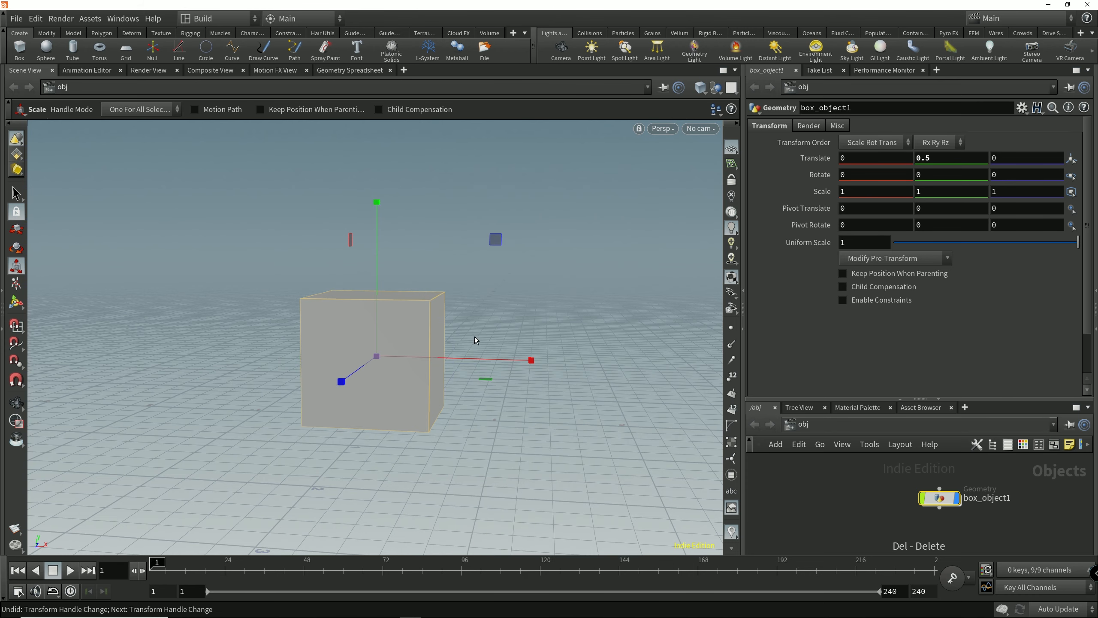
- Enable pivot mode for the box's handle while the Scale tool is active
{"action": "right_click", "coordinate": [473, 336]}
{"action": "left_click", "coordinate": [482, 335]}
{"action": "key", "text": "Insert"}
{"action": "left_click_drag", "start_coordinate": [471, 393], "coordinate": [490, 407], "text": "alt"}
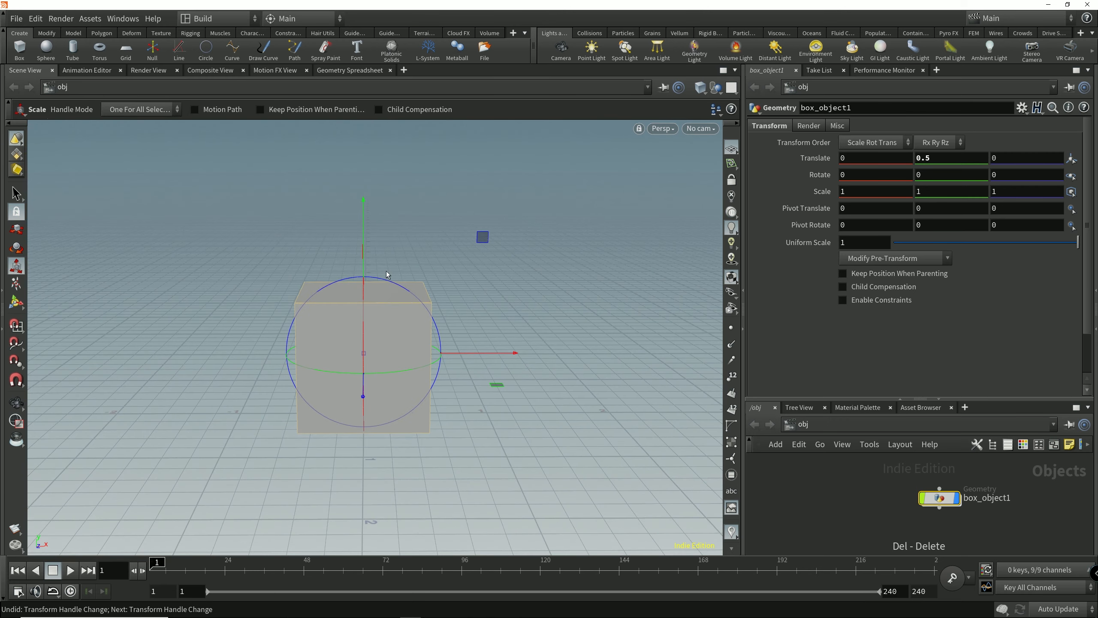
{"action": "mouse_move", "coordinate": [426, 260]}
{"action": "left_mouse_down", "text": "alt"}
{"action": "mouse_move", "coordinate": [421, 297]}
{"action": "mouse_move", "coordinate": [439, 276]}
{"action": "left_mouse_up", "text": "alt"}
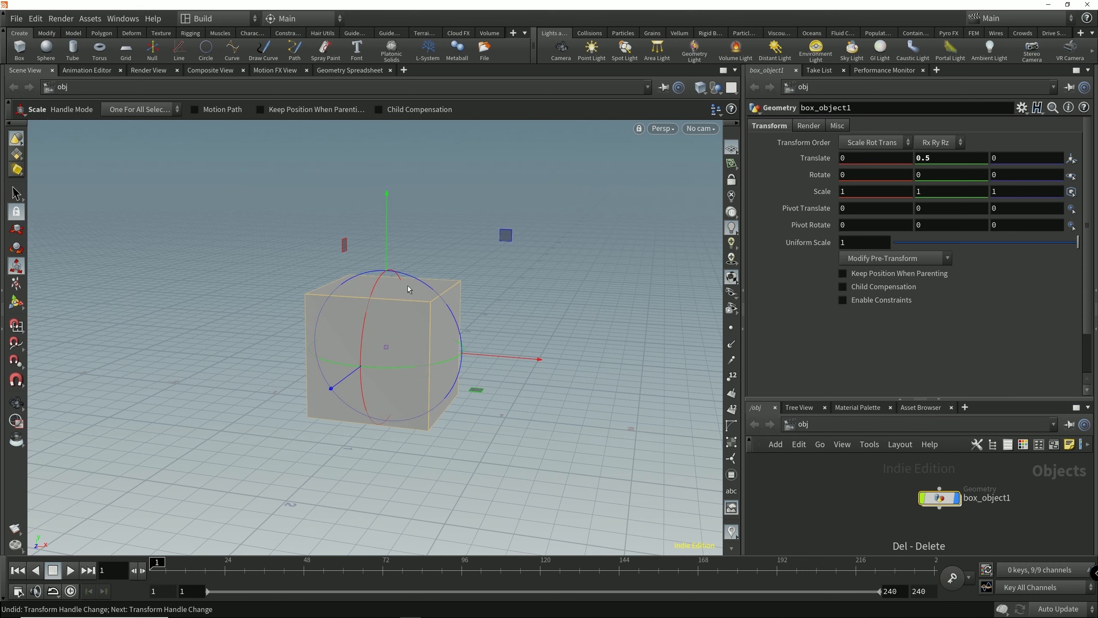
{"action": "right_click_drag", "start_coordinate": [514, 372], "coordinate": [586, 344], "text": "alt"}
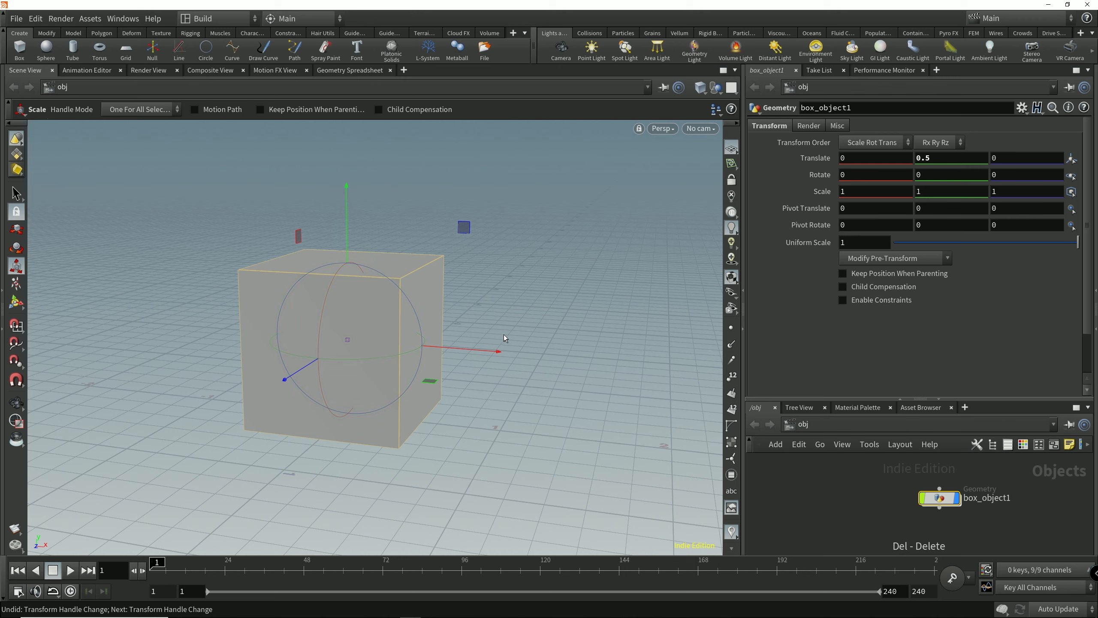
- Use the Move tool in pivot mode to lower the box's pivot to its base, at Y pivot translate -0.5
{"action": "key", "text": "t"}
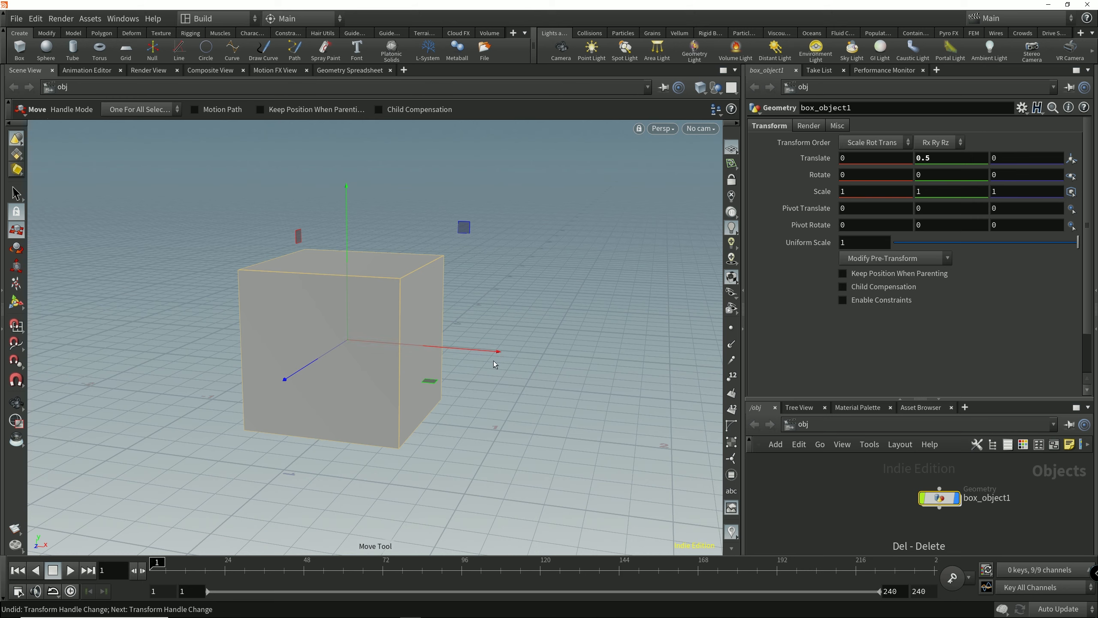
{"action": "key", "text": "Insert"}
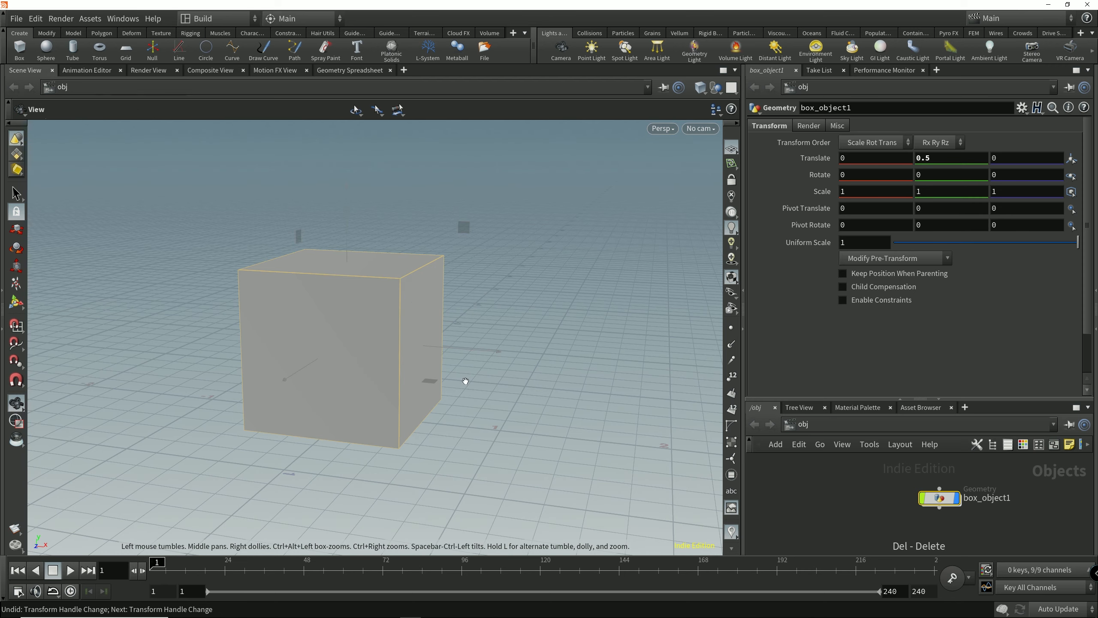
{"action": "left_click_drag", "start_coordinate": [466, 380], "coordinate": [495, 371], "text": "alt"}
{"action": "left_click_drag", "start_coordinate": [323, 230], "coordinate": [321, 305]}
{"action": "key", "text": "Escape"}
- Move the box's pivot along X to the bottom side edge, at X pivot translate 0.5
{"action": "left_click_drag", "start_coordinate": [427, 464], "coordinate": [401, 460], "text": "alt"}
{"action": "middle_click_drag", "start_coordinate": [478, 397], "coordinate": [471, 370], "text": "alt"}
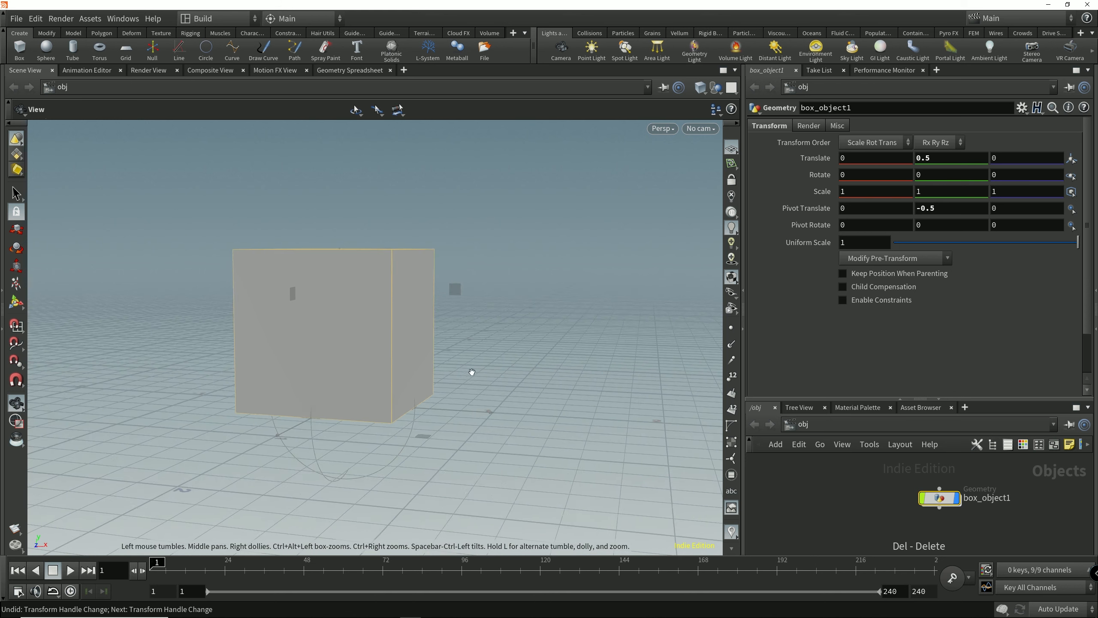
{"action": "right_click_drag", "start_coordinate": [471, 370], "coordinate": [459, 402], "text": "alt"}
{"action": "left_click_drag", "start_coordinate": [455, 408], "coordinate": [524, 458]}
{"action": "right_click_drag", "start_coordinate": [524, 458], "coordinate": [421, 393], "text": "alt"}
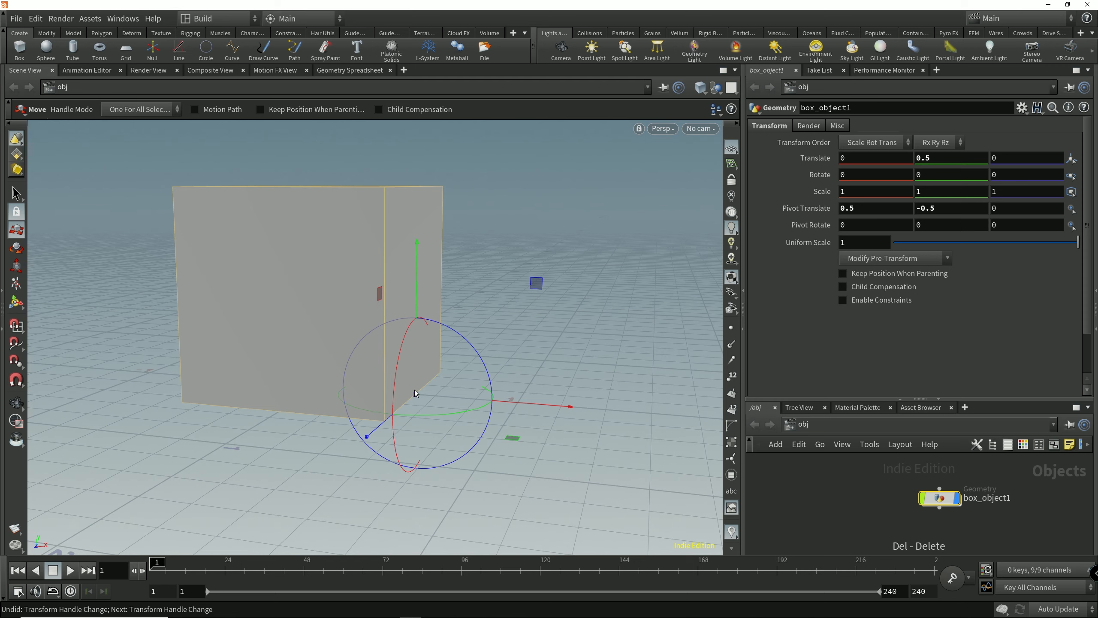
- Rotate the box -90 degrees around Z about its bottom-edge pivot
{"action": "right_click_drag", "start_coordinate": [443, 390], "coordinate": [421, 407], "text": "alt"}
{"action": "left_click_drag", "start_coordinate": [422, 407], "coordinate": [448, 405], "text": "alt"}
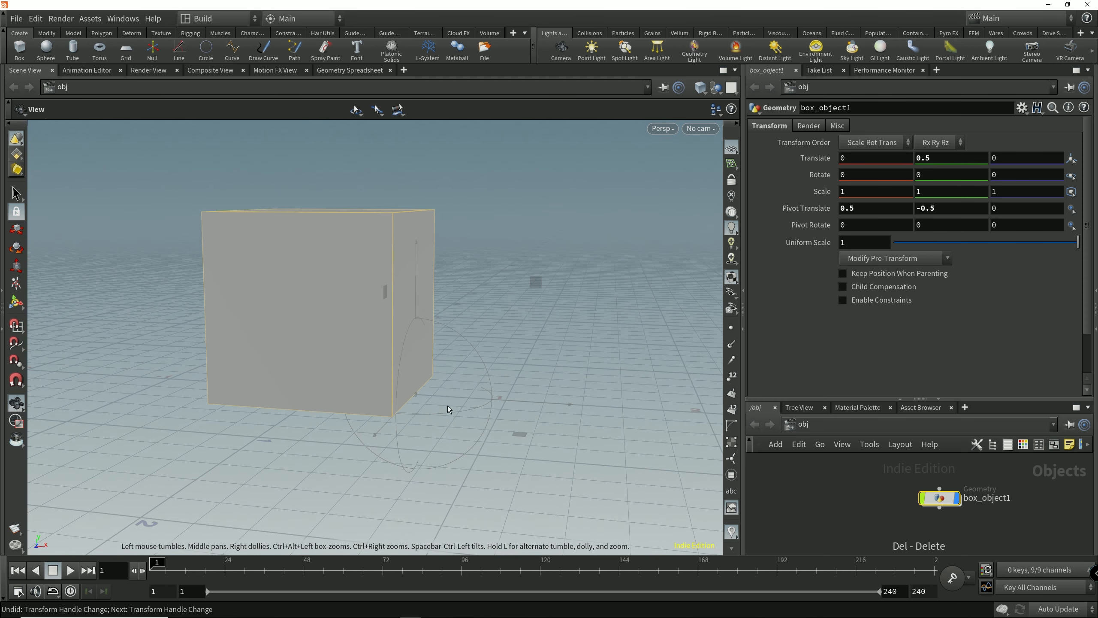
{"action": "key", "text": "r"}
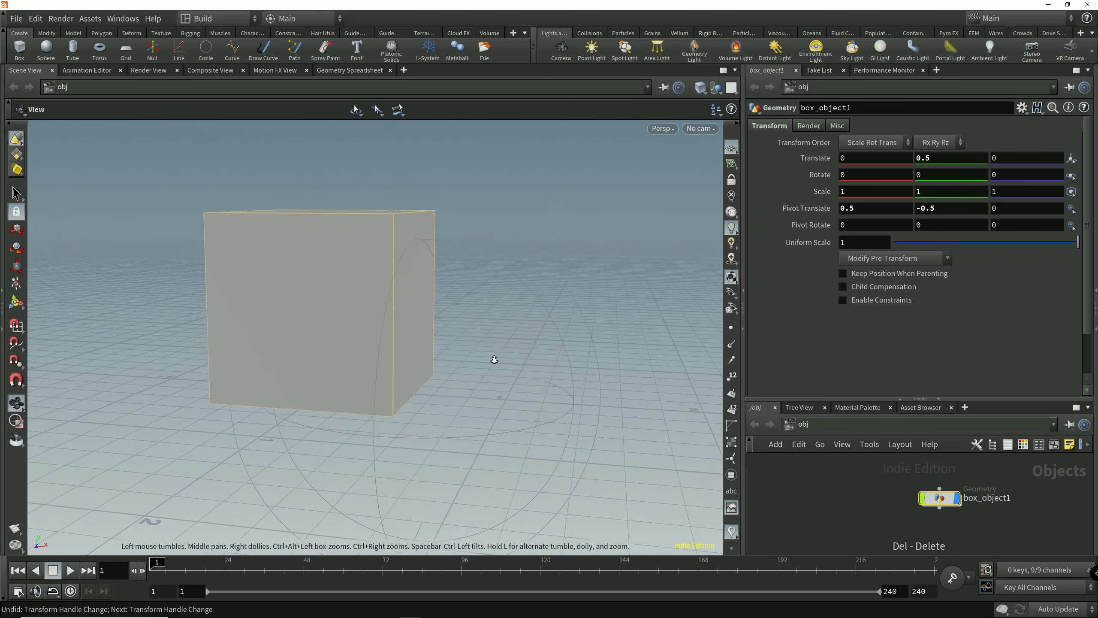
{"action": "right_click_drag", "start_coordinate": [493, 360], "coordinate": [463, 402], "text": "alt"}
{"action": "left_click_drag", "start_coordinate": [463, 402], "coordinate": [488, 400], "text": "alt"}
{"action": "middle_click_drag", "start_coordinate": [569, 336], "coordinate": [459, 366]}
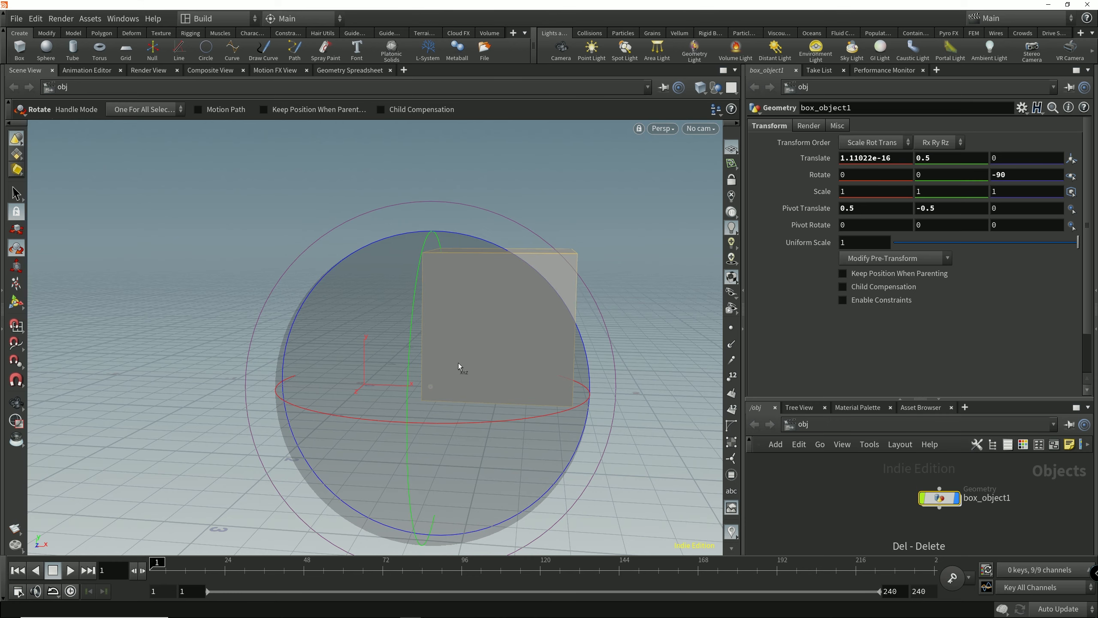
- Undo a trial handle change and scale the box uniformly to about 1.23 from its edge pivot
{"action": "left_click_drag", "start_coordinate": [527, 393], "coordinate": [571, 387]}
{"action": "key", "text": "ctrl+z"}
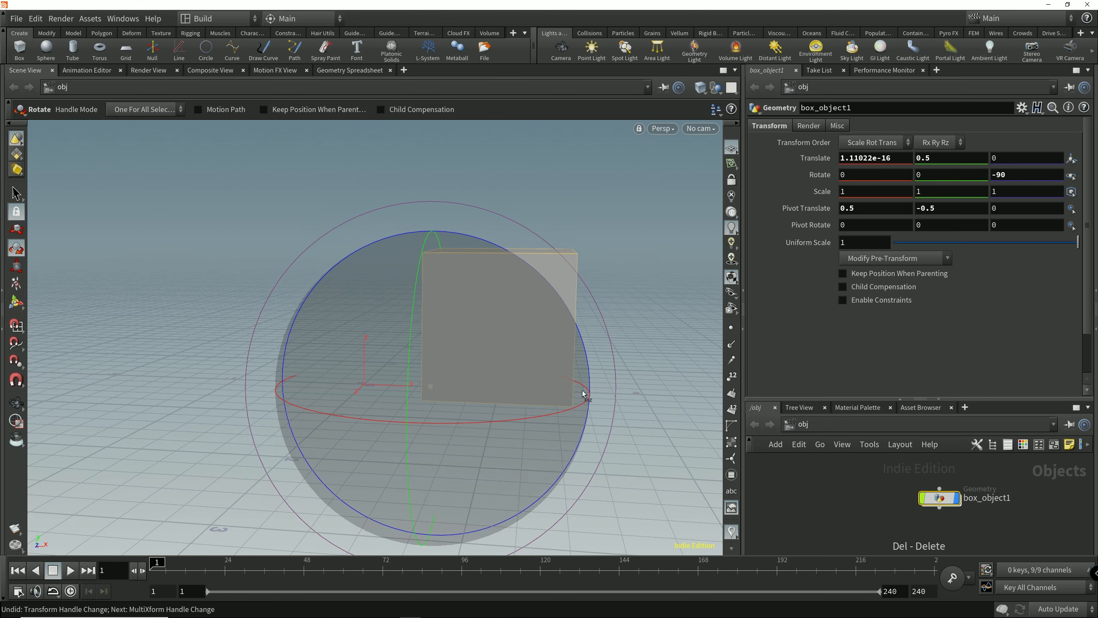
{"action": "left_click_drag", "start_coordinate": [587, 395], "coordinate": [590, 429], "text": "alt"}
{"action": "left_click_drag", "start_coordinate": [439, 389], "coordinate": [461, 375]}
{"action": "left_click_drag", "start_coordinate": [461, 375], "coordinate": [467, 436], "text": "alt"}
- Try further scaling of the box from its edge pivot, undoing each attempt
{"action": "left_click_drag", "start_coordinate": [445, 335], "coordinate": [517, 359]}
{"action": "key", "text": "ctrl+z"}
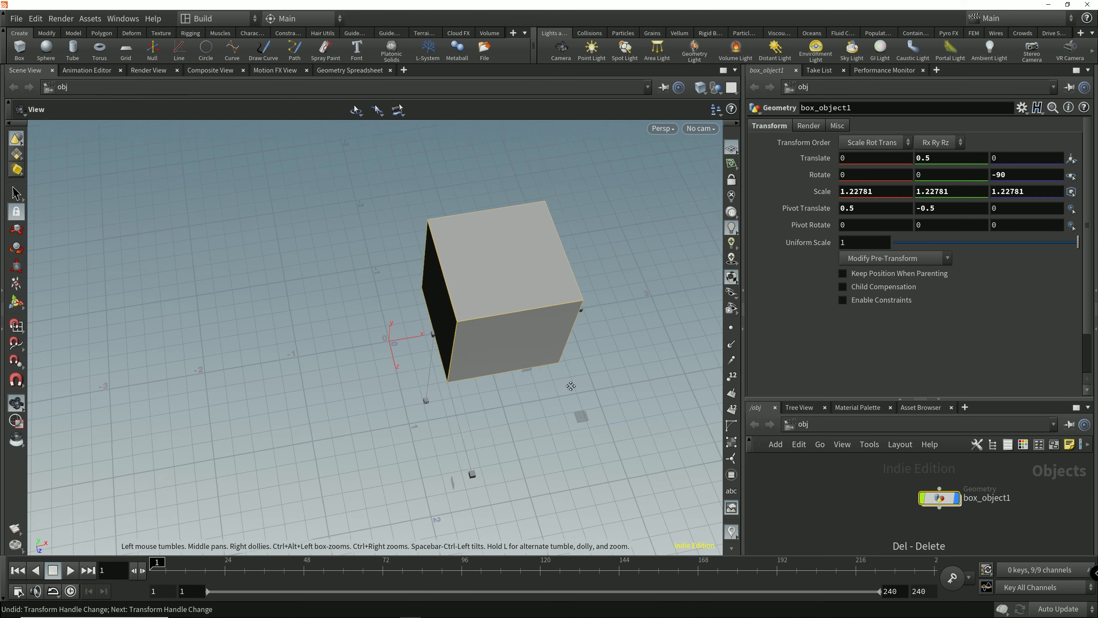
{"action": "middle_click_drag", "start_coordinate": [586, 338], "coordinate": [443, 341], "text": "alt"}
{"action": "left_click_drag", "start_coordinate": [453, 315], "coordinate": [497, 366]}
{"action": "key", "text": "ctrl+z"}
- Turn pivot mode on for the scaled box's transform handle
{"action": "left_click_drag", "start_coordinate": [481, 402], "coordinate": [326, 346], "text": "alt"}
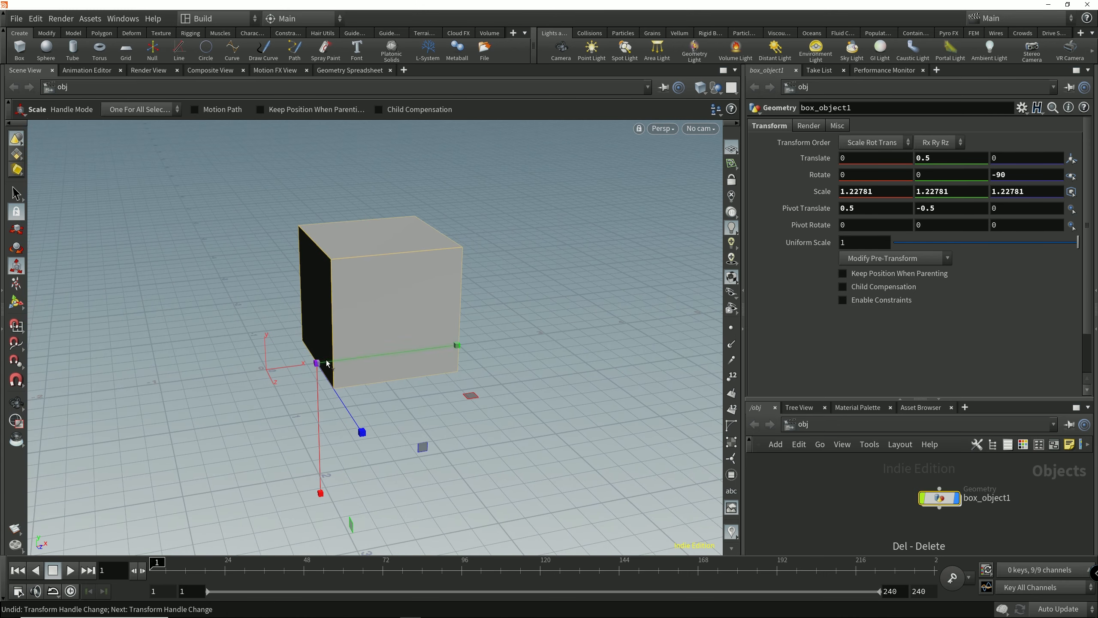
{"action": "left_click_drag", "start_coordinate": [523, 380], "coordinate": [471, 418], "text": "alt"}
{"action": "key", "text": "Insert"}
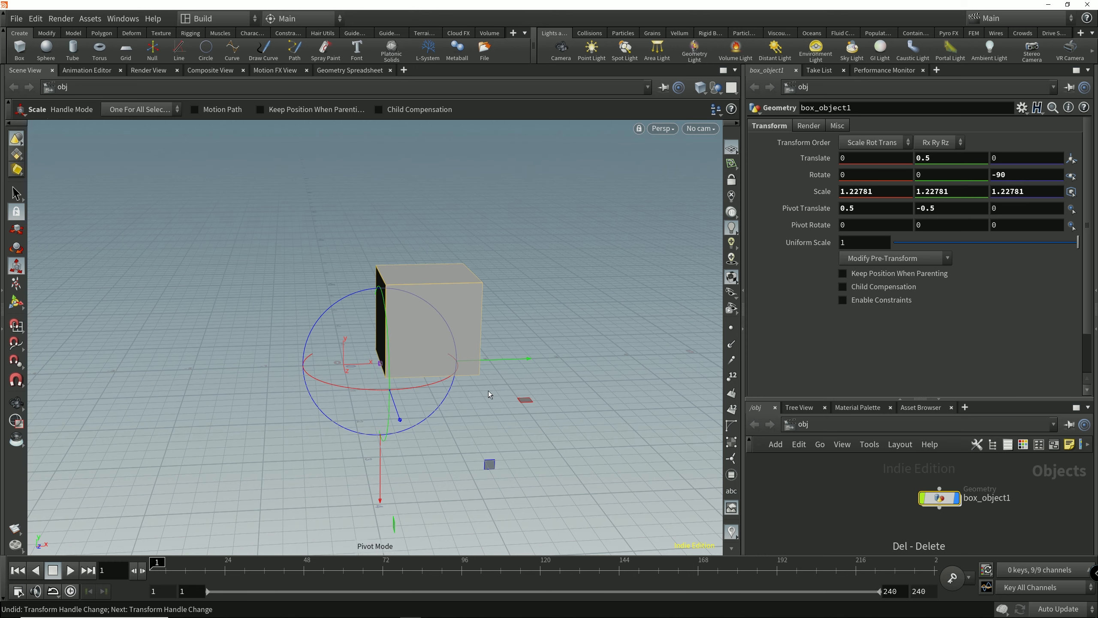
- Move the box's pivot away from the box to a Pivot Translate Y of about -3.31 and leave pivot mode
{"action": "left_click_drag", "start_coordinate": [514, 363], "coordinate": [275, 391]}
{"action": "key", "text": "Insert"}
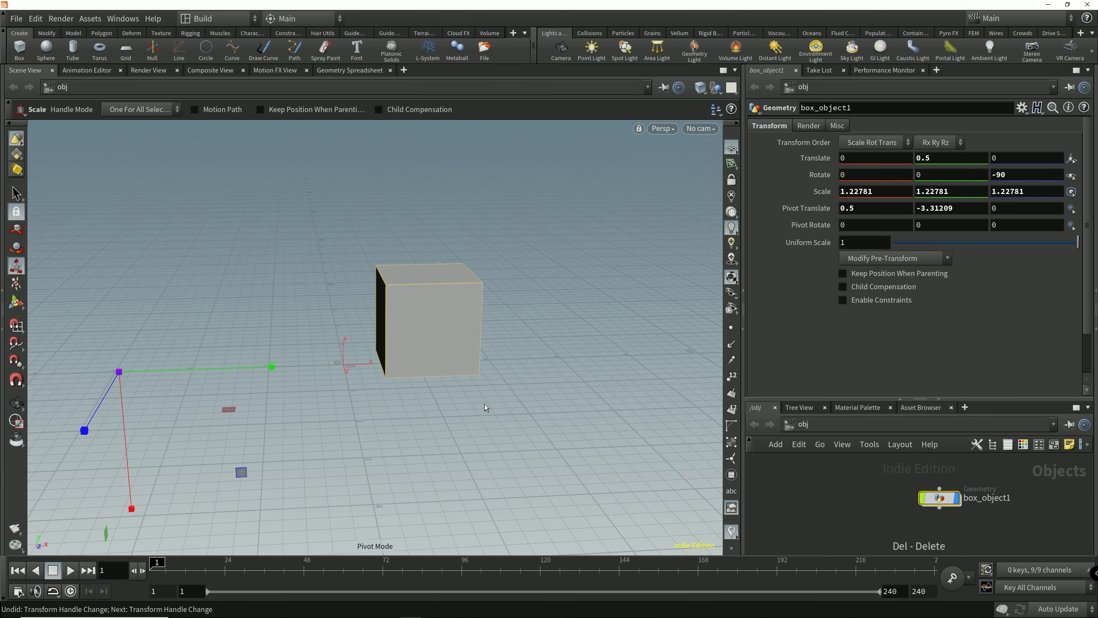
{"action": "right_click_drag", "start_coordinate": [484, 403], "coordinate": [457, 433], "text": "alt"}
- Try scaling the box uniformly about its distant pivot, undoing the change
{"action": "key", "text": "r"}
{"action": "left_click_drag", "start_coordinate": [393, 468], "coordinate": [323, 447], "text": "alt"}
{"action": "key", "text": "e"}
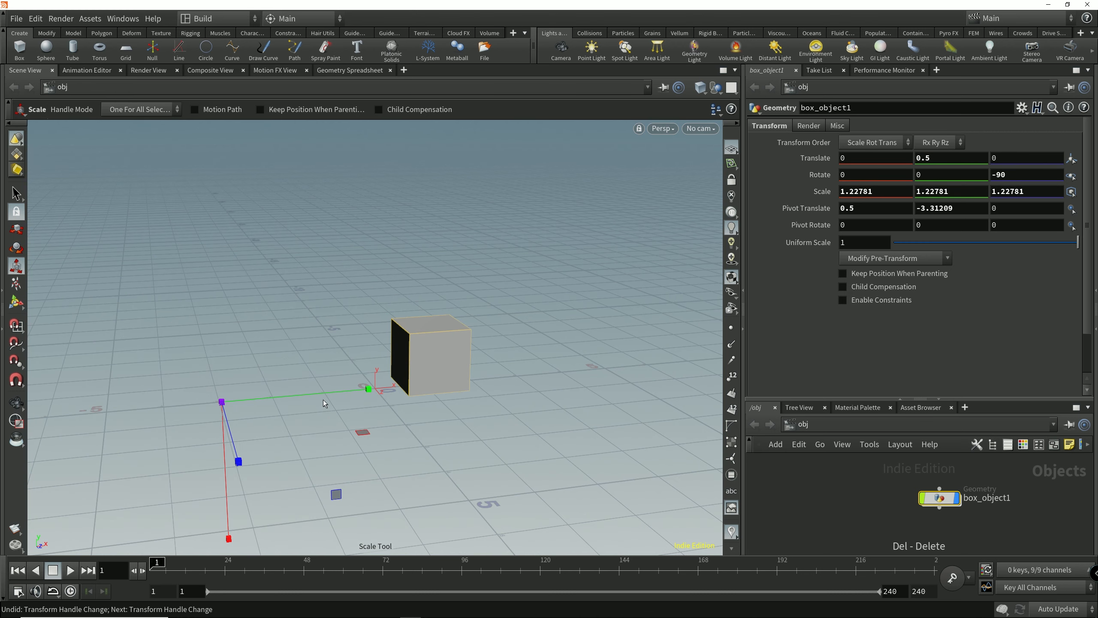
{"action": "left_click_drag", "start_coordinate": [223, 402], "coordinate": [260, 382]}
{"action": "key", "text": "ctrl+z"}
{"action": "left_click_drag", "start_coordinate": [449, 425], "coordinate": [426, 477], "text": "alt"}
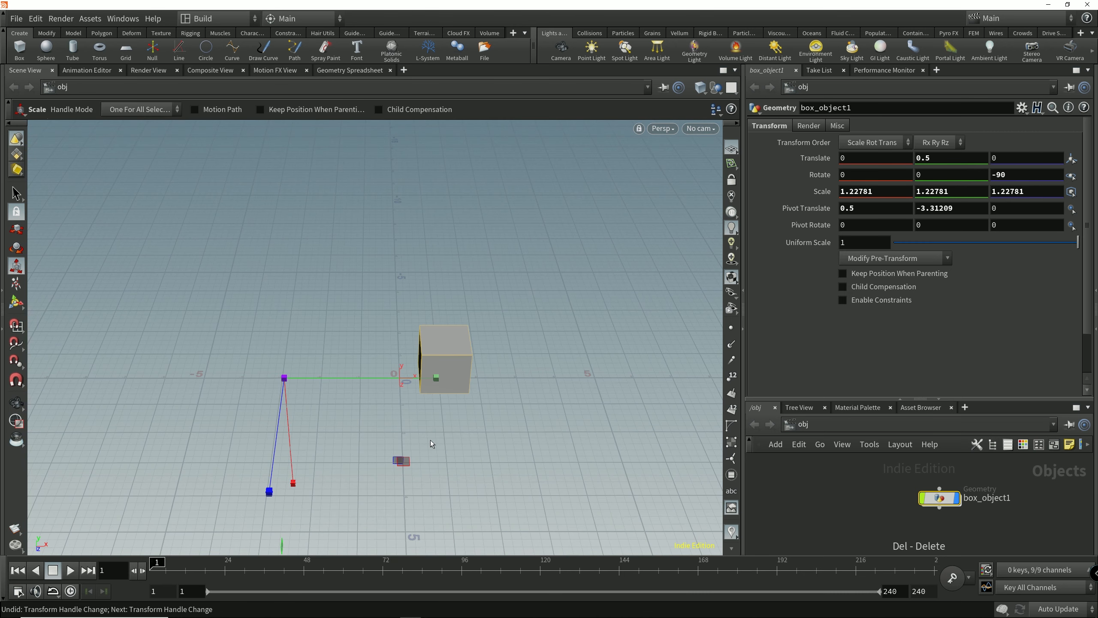
- Move the first box aside along the world X direction and create a second default box at the origin
{"action": "key", "text": "t"}
{"action": "left_click_drag", "start_coordinate": [393, 383], "coordinate": [515, 383]}
{"action": "left_click", "coordinate": [20, 48]}
{"action": "key", "text": "Return"}
{"action": "left_click_drag", "start_coordinate": [407, 349], "coordinate": [422, 389], "text": "alt"}
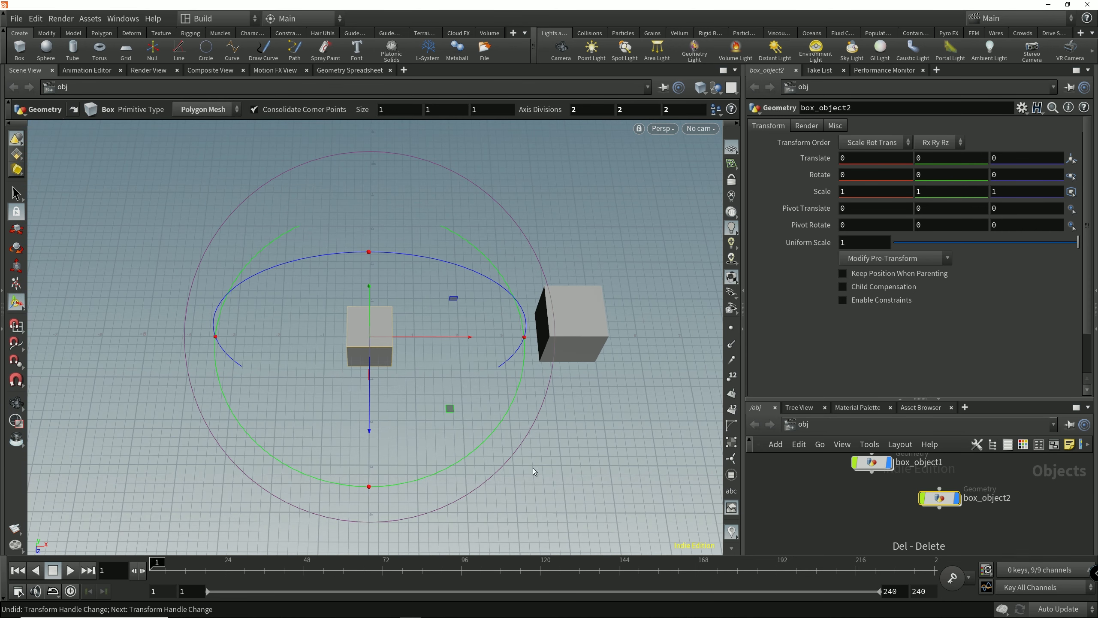
- Rotate the second box 45 degrees around Y and look through its handle's alignment options
{"action": "left_click_drag", "start_coordinate": [334, 285], "coordinate": [487, 397], "text": "alt"}
{"action": "left_click_drag", "start_coordinate": [492, 439], "coordinate": [526, 376]}
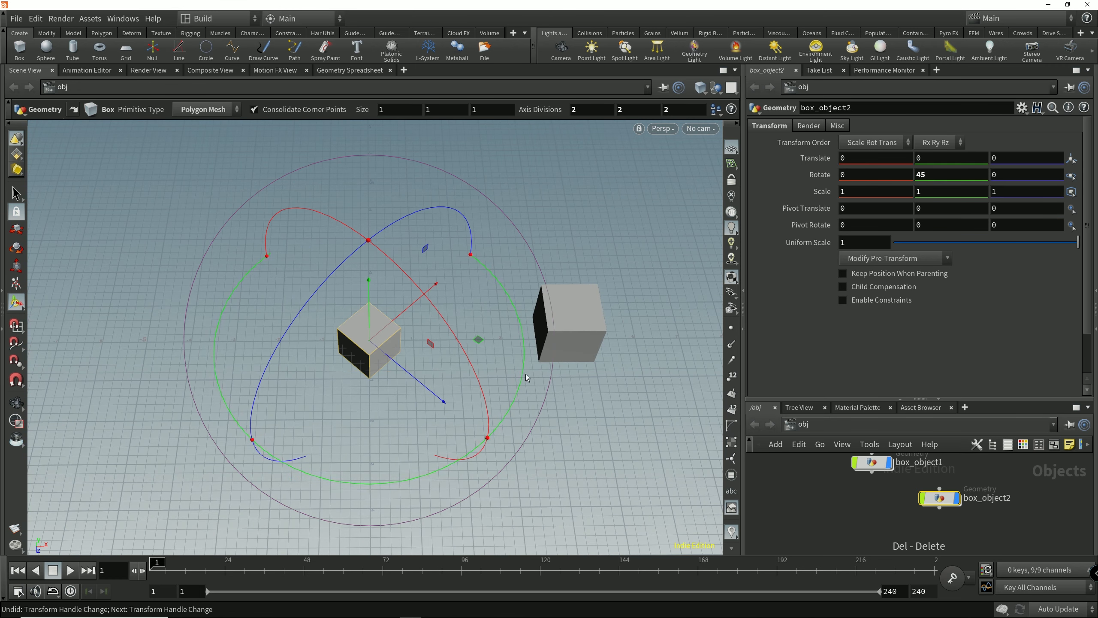
{"action": "right_click", "coordinate": [428, 382]}
{"action": "mouse_move", "coordinate": [481, 264]}
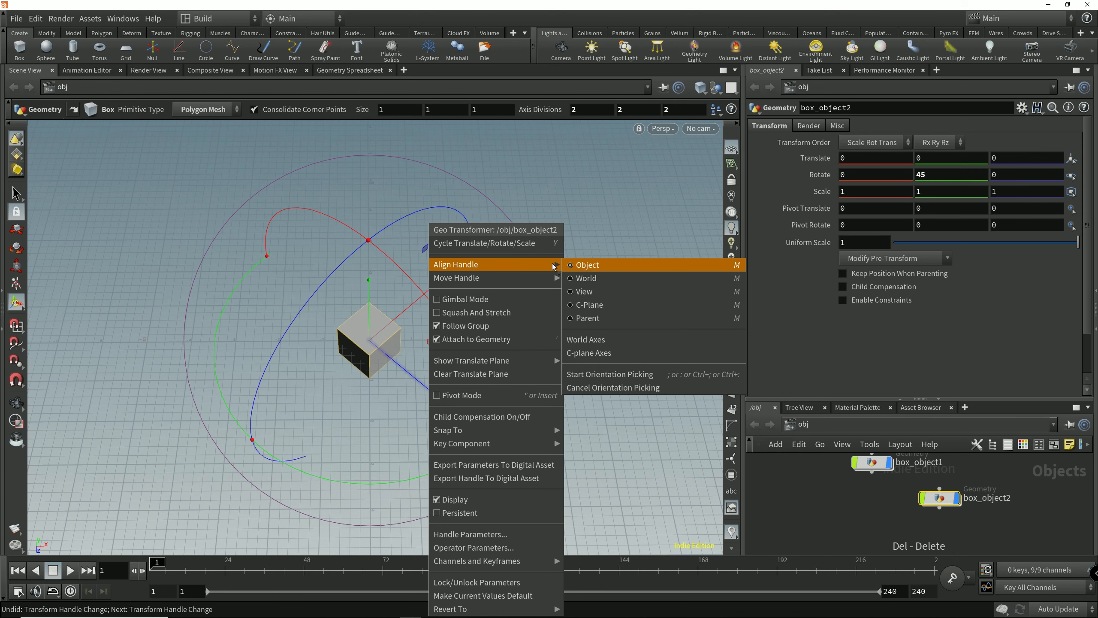
{"action": "left_click", "coordinate": [413, 299]}
- Try moving the rotated second box along its local Z axis, undoing the moves and the box's rotation
{"action": "mouse_move", "coordinate": [426, 386]}
{"action": "left_mouse_down"}
{"action": "mouse_move", "coordinate": [469, 426]}
{"action": "mouse_move", "coordinate": [394, 348]}
{"action": "mouse_move", "coordinate": [420, 368]}
{"action": "left_mouse_up"}
{"action": "key", "text": "ctrl+z"}
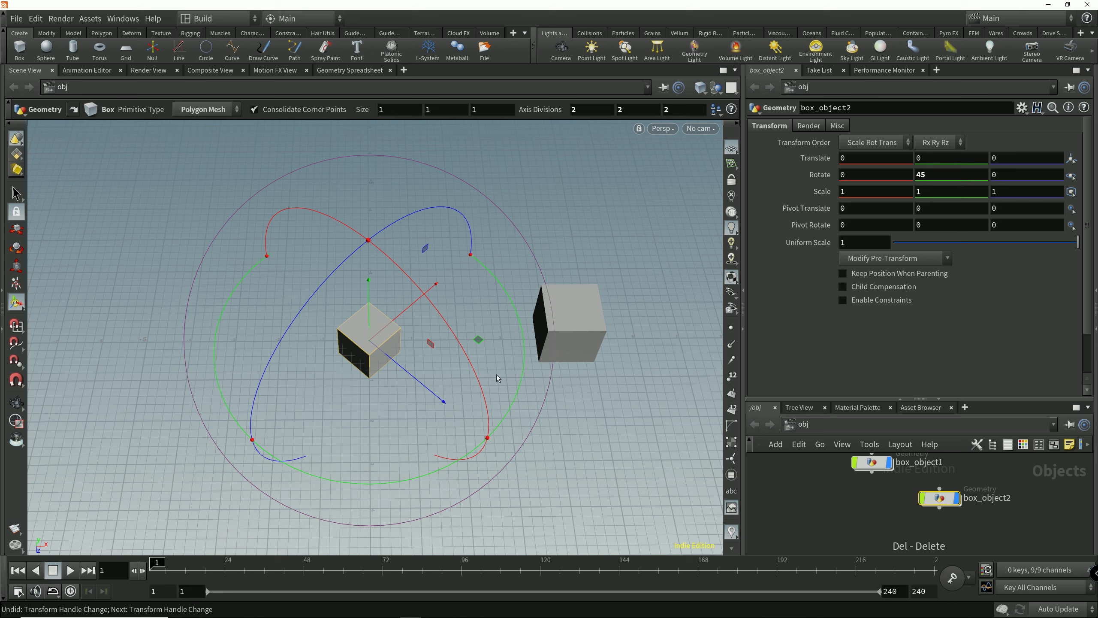
{"action": "left_click_drag", "start_coordinate": [510, 341], "coordinate": [515, 385], "text": "alt"}
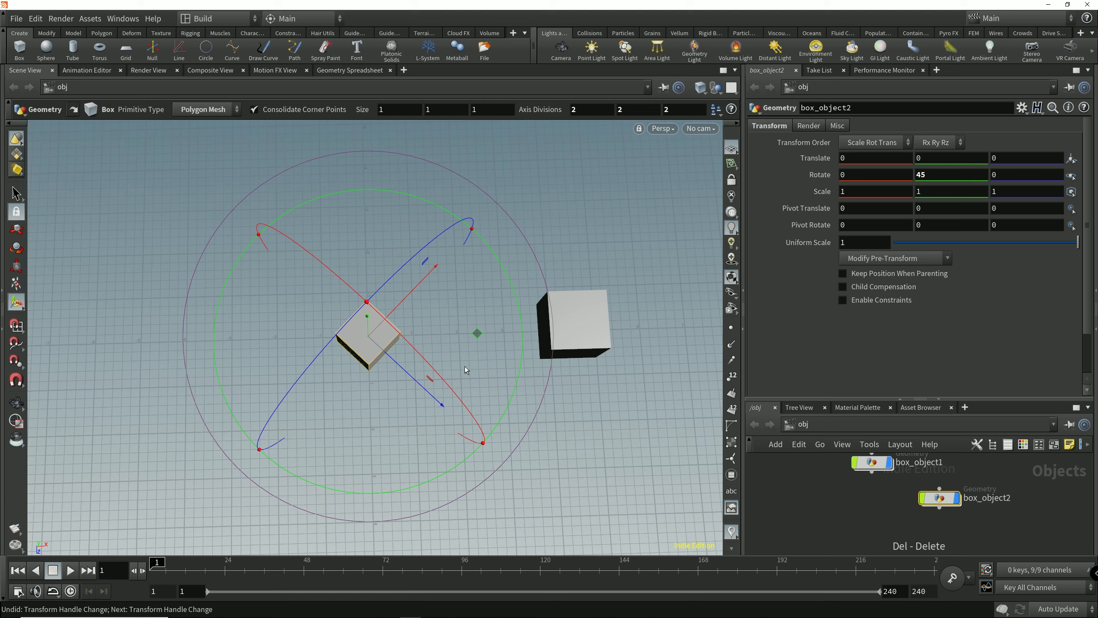
{"action": "left_click_drag", "start_coordinate": [413, 371], "coordinate": [402, 407]}
{"action": "key", "text": "ctrl+z"}
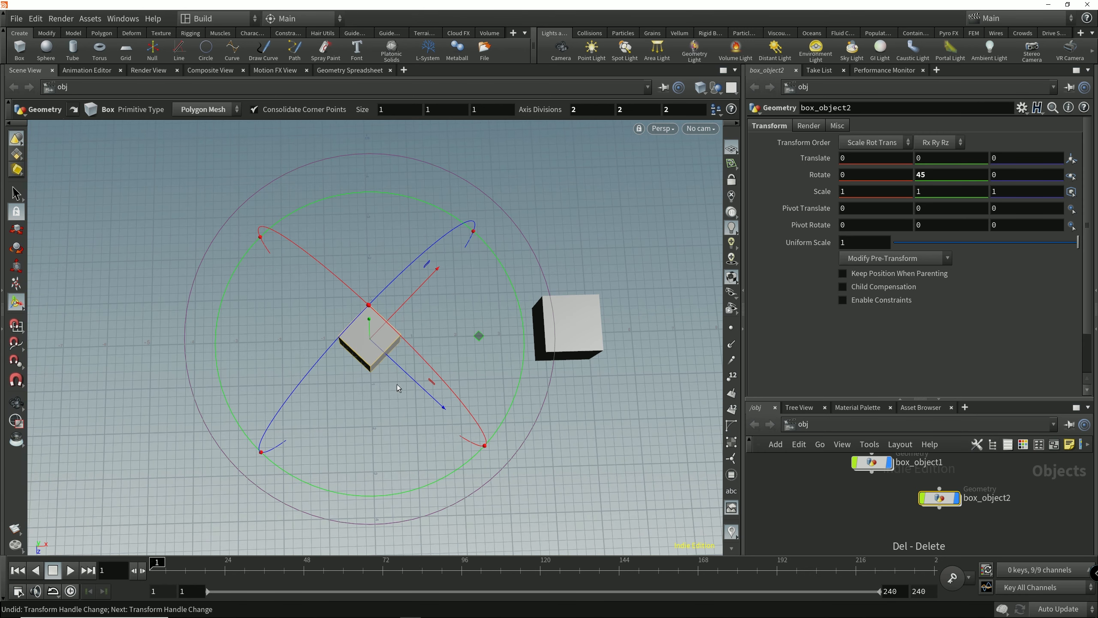
{"action": "key", "text": "ctrl+z"}
{"action": "mouse_move", "coordinate": [396, 384]}
{"action": "left_mouse_down", "text": "alt"}
{"action": "mouse_move", "coordinate": [410, 335]}
{"action": "mouse_move", "coordinate": [400, 403]}
{"action": "left_mouse_up", "text": "alt"}
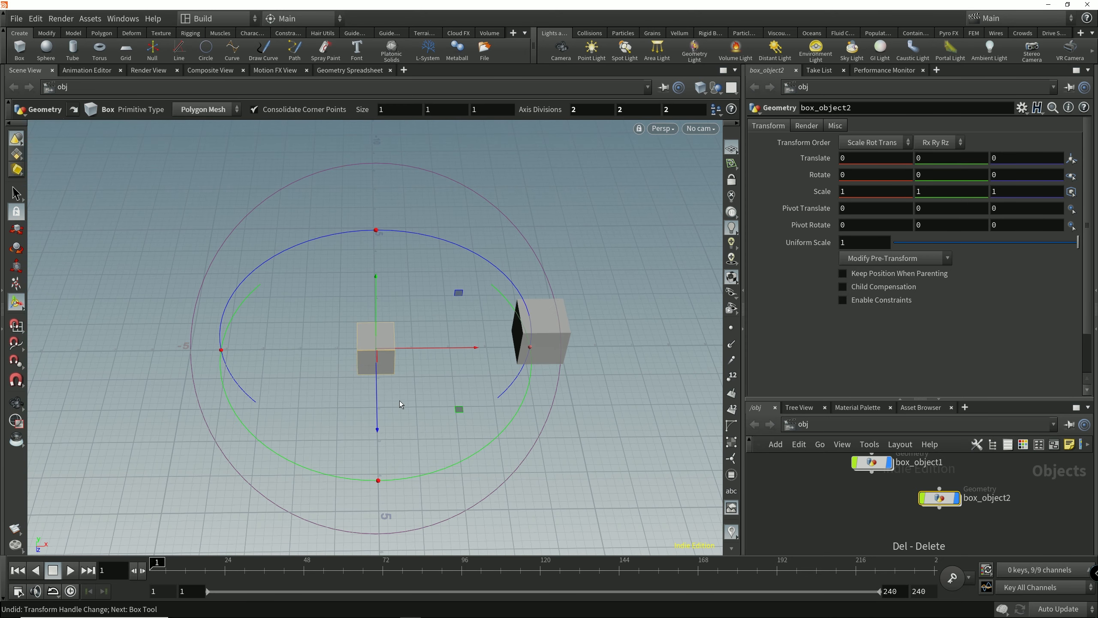
- Rotate only the second box's pivot 45 degrees around Y in pivot mode, then leave pivot mode
{"action": "key", "text": "Insert"}
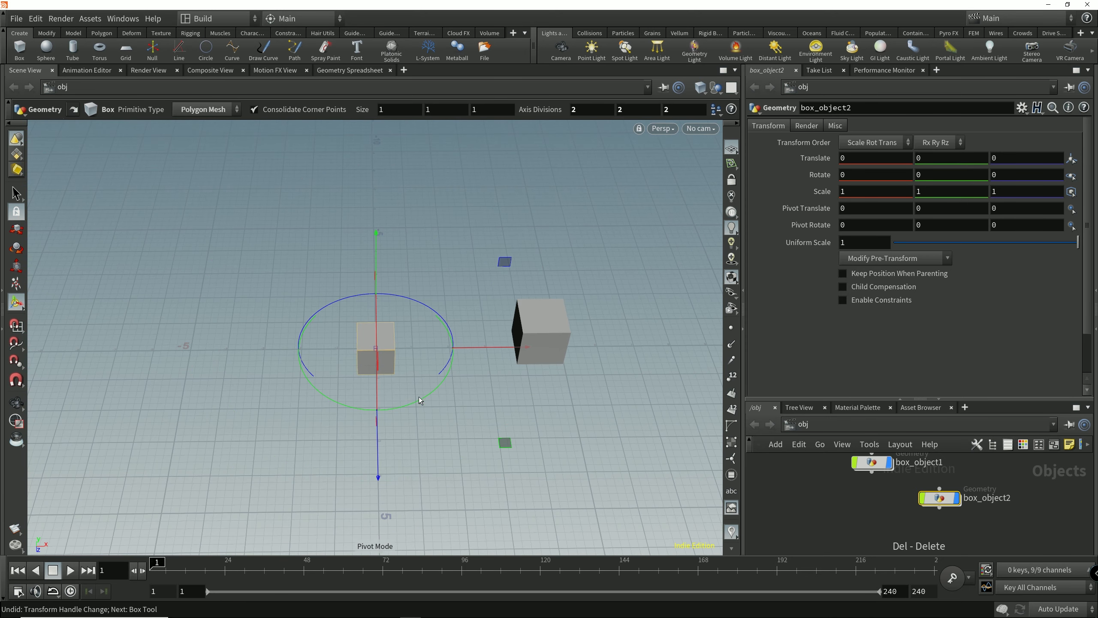
{"action": "left_click_drag", "start_coordinate": [427, 398], "coordinate": [451, 367]}
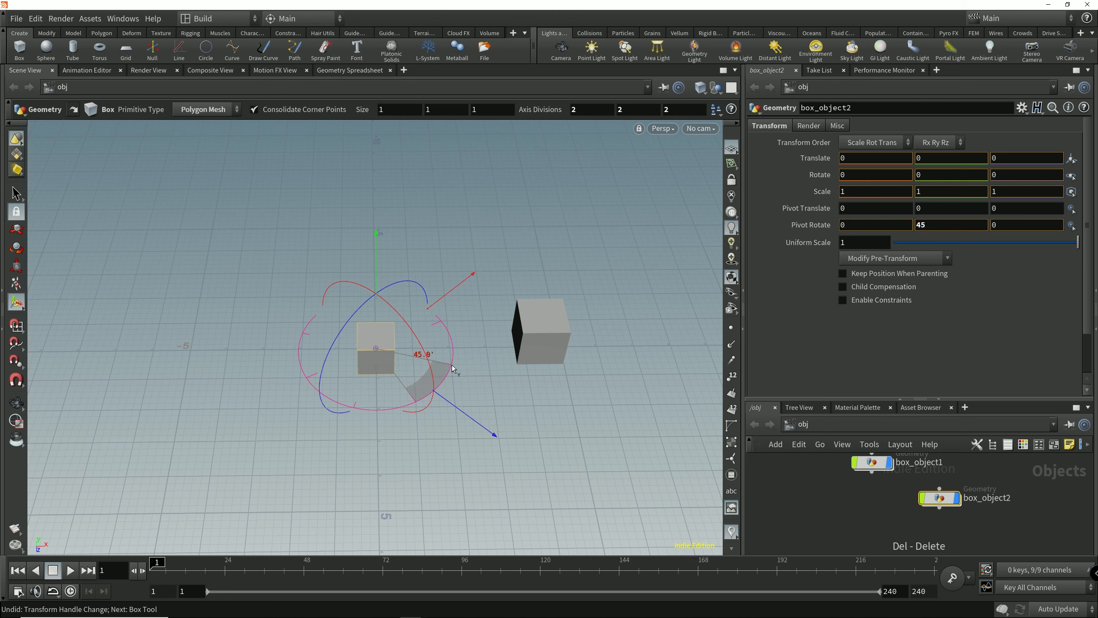
{"action": "left_click_drag", "start_coordinate": [453, 368], "coordinate": [453, 369]}
{"action": "key", "text": "Escape"}
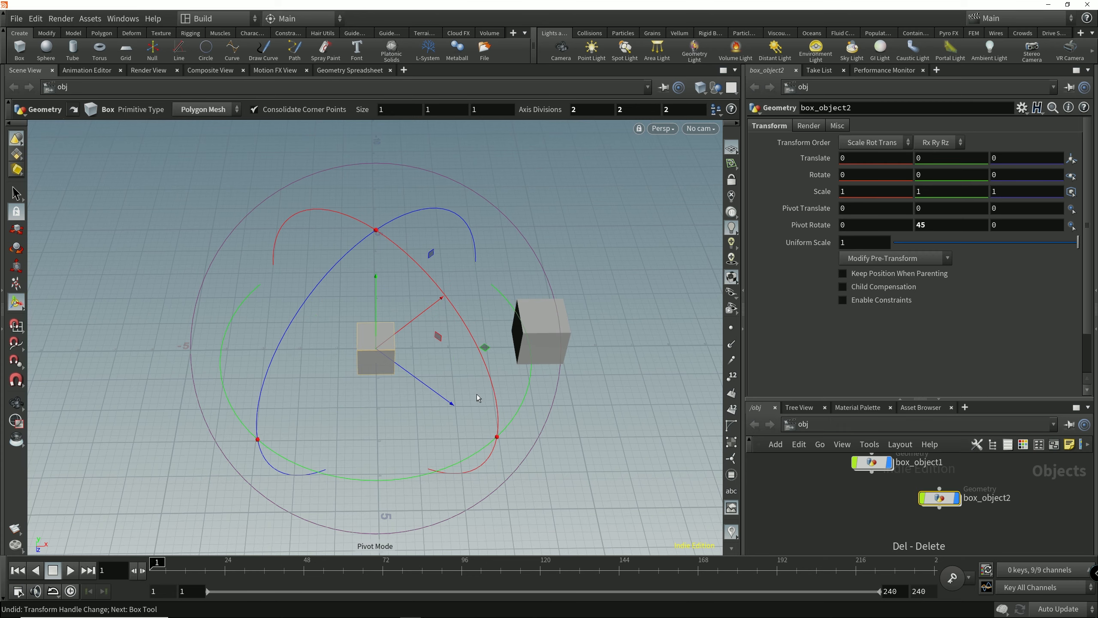
- Try moving the second box along the Z axis of its rotated pivot, undoing the move
{"action": "mouse_move", "coordinate": [477, 395]}
{"action": "left_mouse_down"}
{"action": "mouse_move", "coordinate": [462, 398]}
{"action": "mouse_move", "coordinate": [456, 417]}
{"action": "mouse_move", "coordinate": [483, 362]}
{"action": "mouse_move", "coordinate": [465, 403]}
{"action": "left_mouse_up"}
{"action": "right_click_drag", "start_coordinate": [466, 403], "coordinate": [446, 393]}
{"action": "left_click_drag", "start_coordinate": [446, 393], "coordinate": [459, 412]}
{"action": "key", "text": "ctrl+z"}
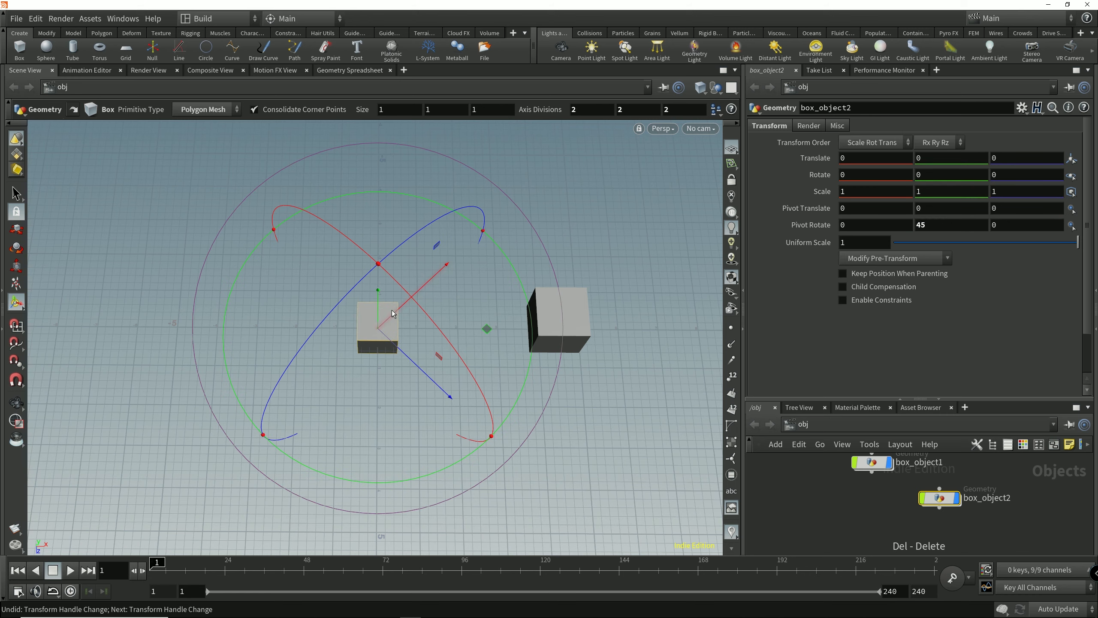
{"action": "mouse_move", "coordinate": [422, 336]}
{"action": "left_mouse_down", "text": "alt"}
{"action": "mouse_move", "coordinate": [420, 369]}
{"action": "mouse_move", "coordinate": [419, 341]}
{"action": "mouse_move", "coordinate": [437, 363]}
{"action": "mouse_move", "coordinate": [439, 337]}
{"action": "mouse_move", "coordinate": [426, 328]}
{"action": "left_mouse_up", "text": "alt"}
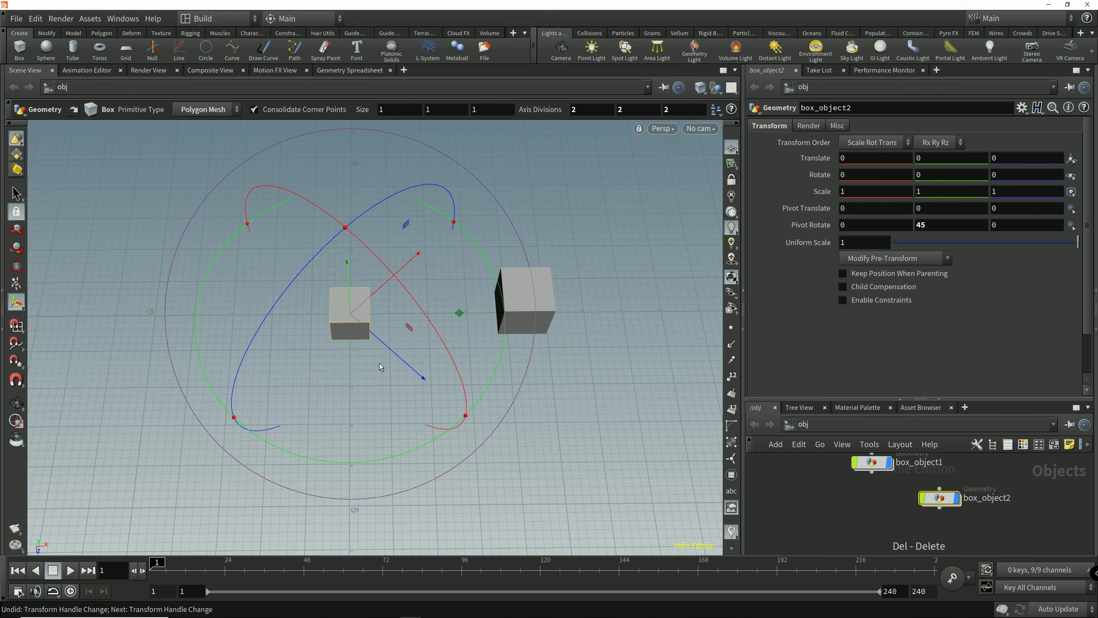
- Move the second box 5 units along the Z axis of its rotated pivot
{"action": "left_click_drag", "start_coordinate": [429, 351], "coordinate": [422, 319], "text": "alt"}
{"action": "middle_click_drag", "start_coordinate": [407, 329], "coordinate": [441, 307]}
{"action": "right_click_drag", "start_coordinate": [530, 367], "coordinate": [552, 343], "text": "alt"}
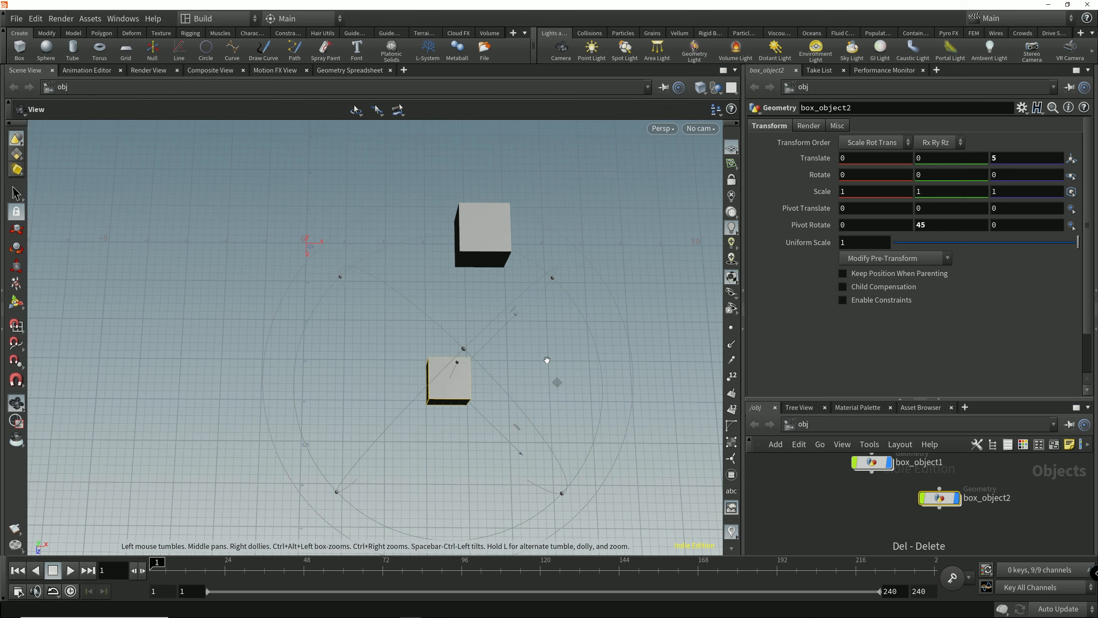
{"action": "middle_click_drag", "start_coordinate": [546, 361], "coordinate": [503, 324], "text": "alt"}
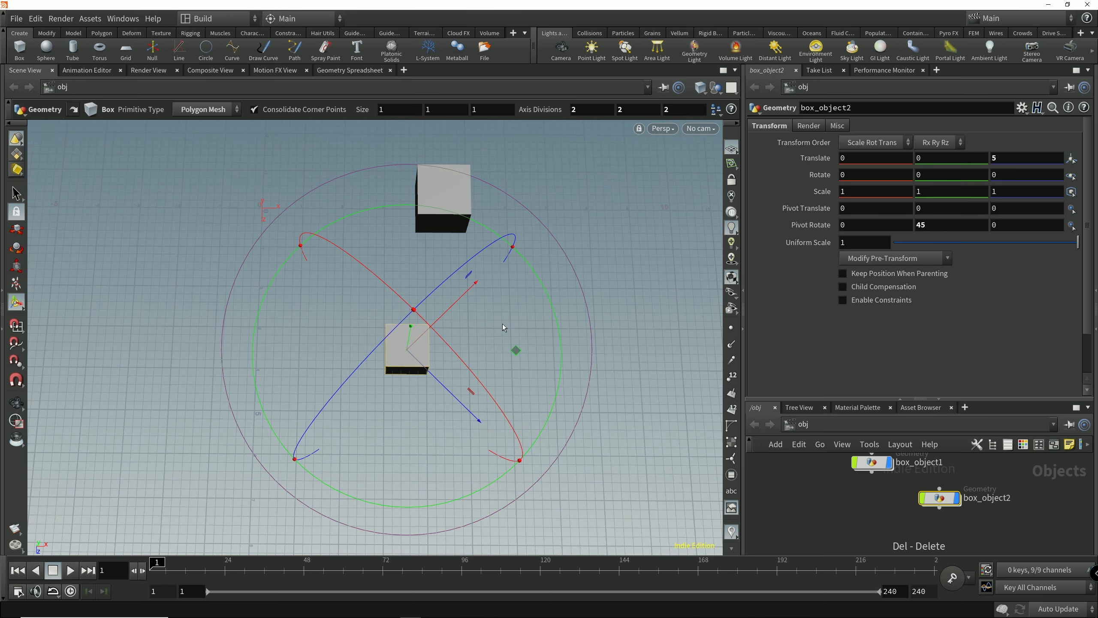
- In pivot mode, rotate the second box's pivot back to 0 around Y and shift it to -2 in Z
{"action": "key", "text": "Insert"}
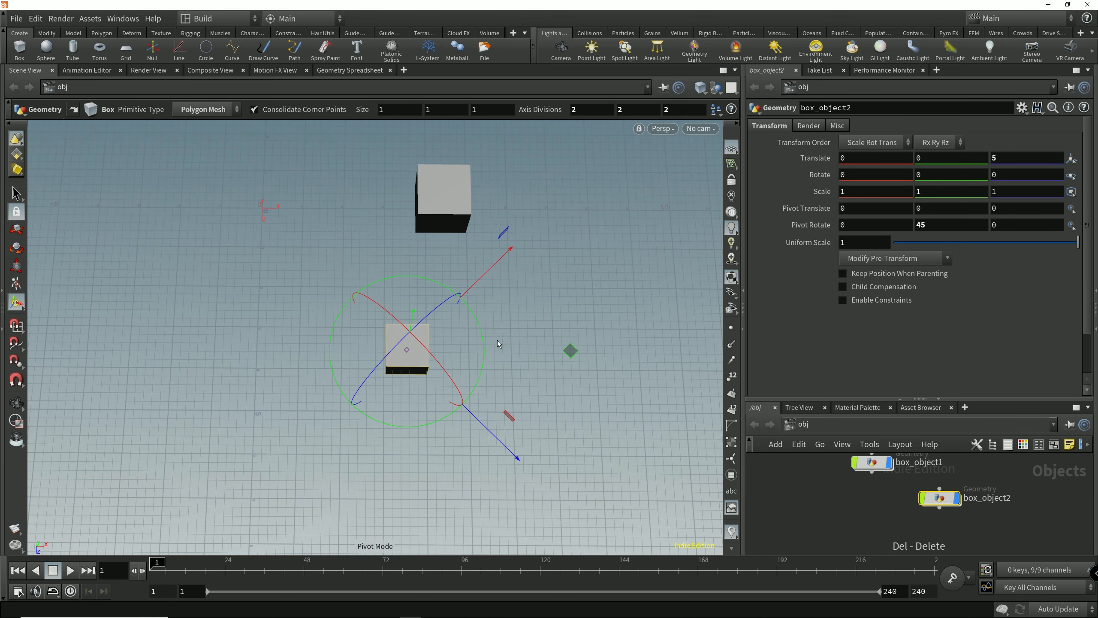
{"action": "left_click_drag", "start_coordinate": [486, 354], "coordinate": [462, 413]}
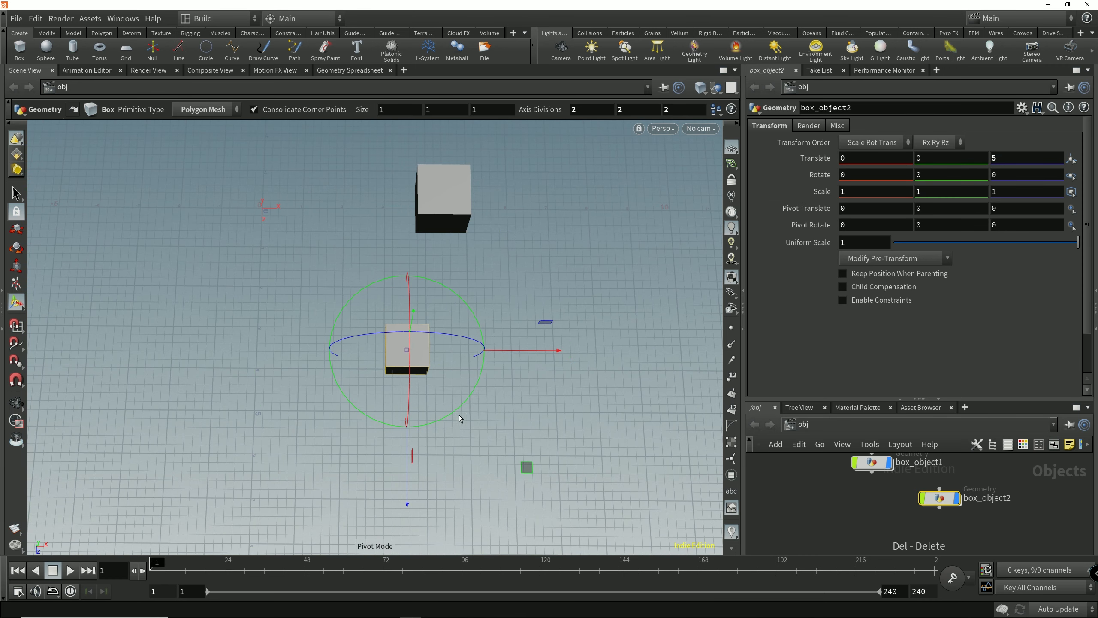
{"action": "middle_click_drag", "start_coordinate": [415, 467], "coordinate": [386, 468]}
{"action": "key", "text": "Insert"}
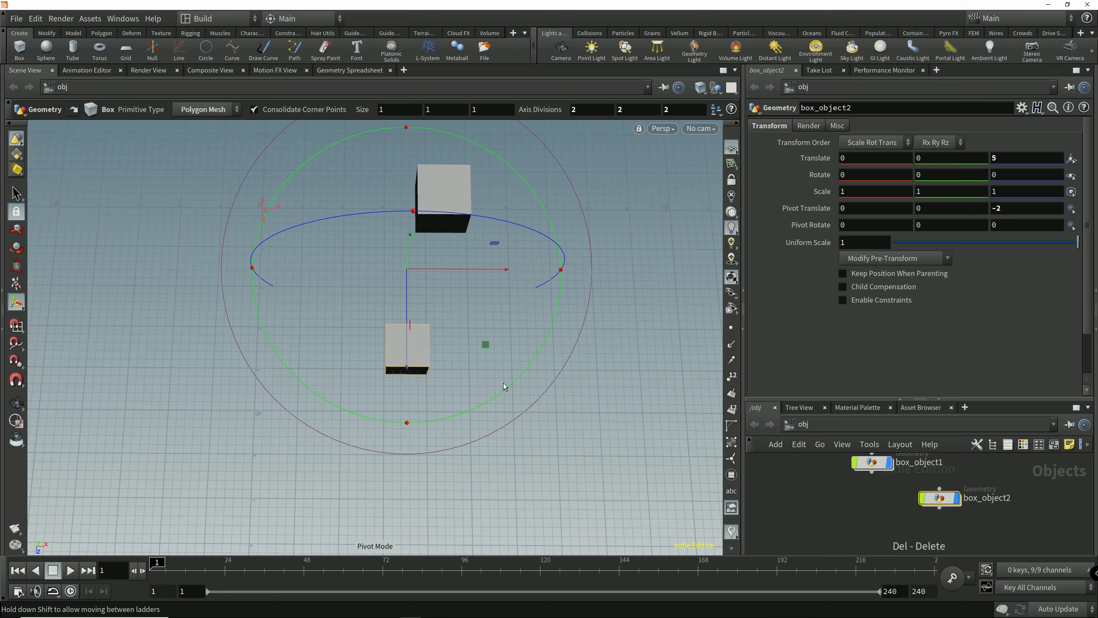
- Rotate the second box 45 degrees around Y about its offset pivot
{"action": "scroll", "coordinate": [483, 329], "scroll_direction": "up", "scroll_amount": 1}
{"action": "left_click_drag", "start_coordinate": [527, 366], "coordinate": [560, 303]}
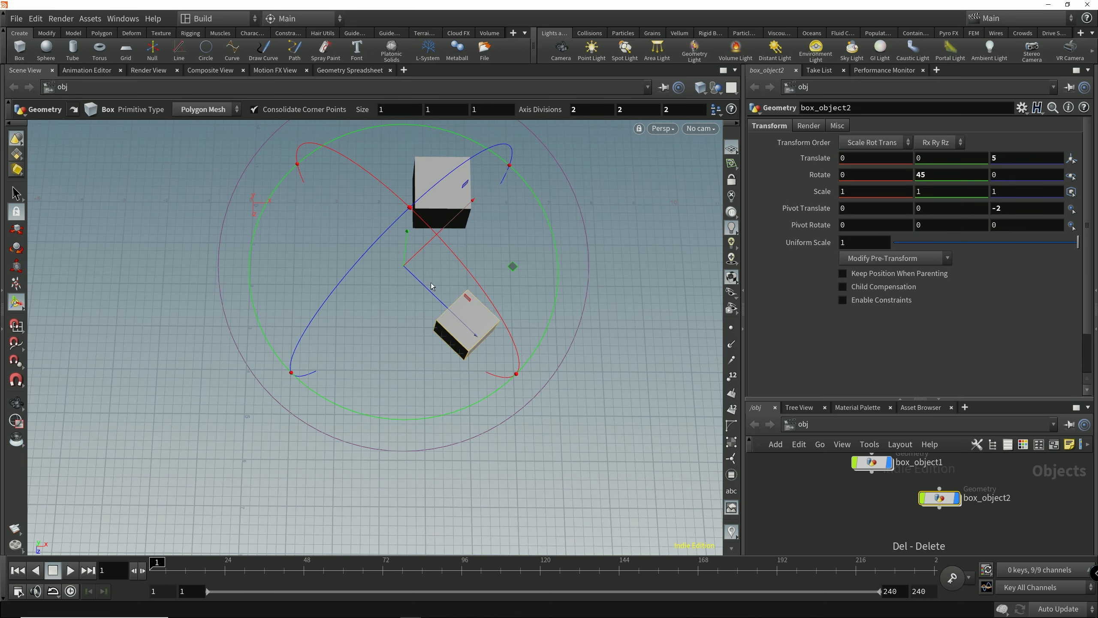
{"action": "key", "text": "Escape"}
{"action": "left_click_drag", "start_coordinate": [438, 299], "coordinate": [497, 364]}
{"action": "key", "text": "r"}
{"action": "left_click_drag", "start_coordinate": [635, 312], "coordinate": [609, 363], "text": "alt"}
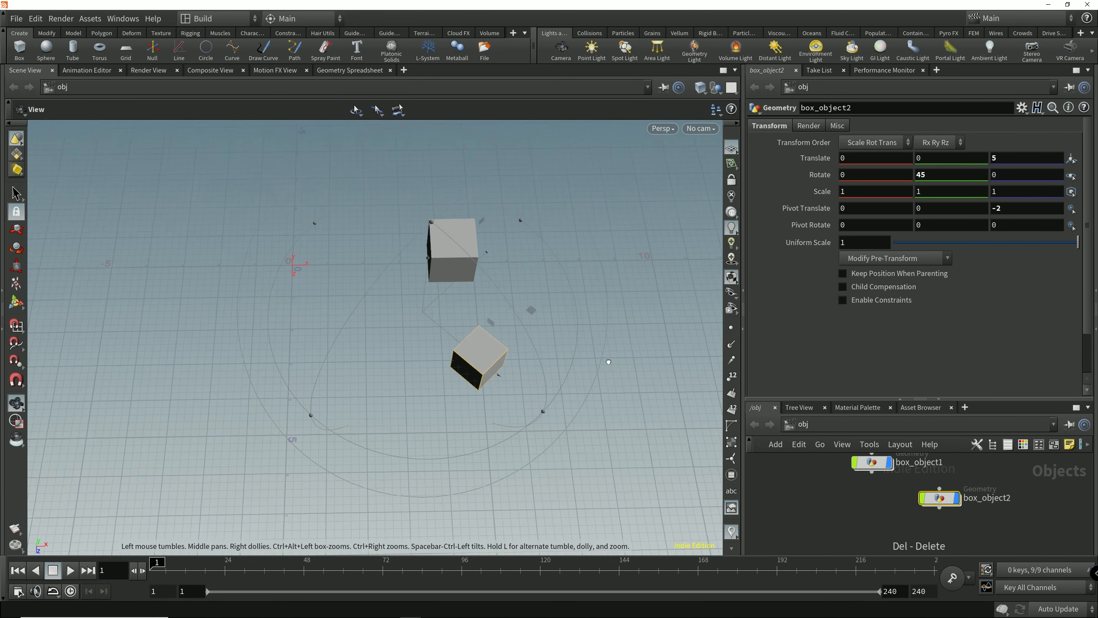
- Create a third box at the origin and set its Pivot Rotate Y to 45
{"action": "left_click", "coordinate": [20, 50], "text": "ctrl"}
{"action": "left_click_drag", "start_coordinate": [350, 307], "coordinate": [558, 326], "text": "alt"}
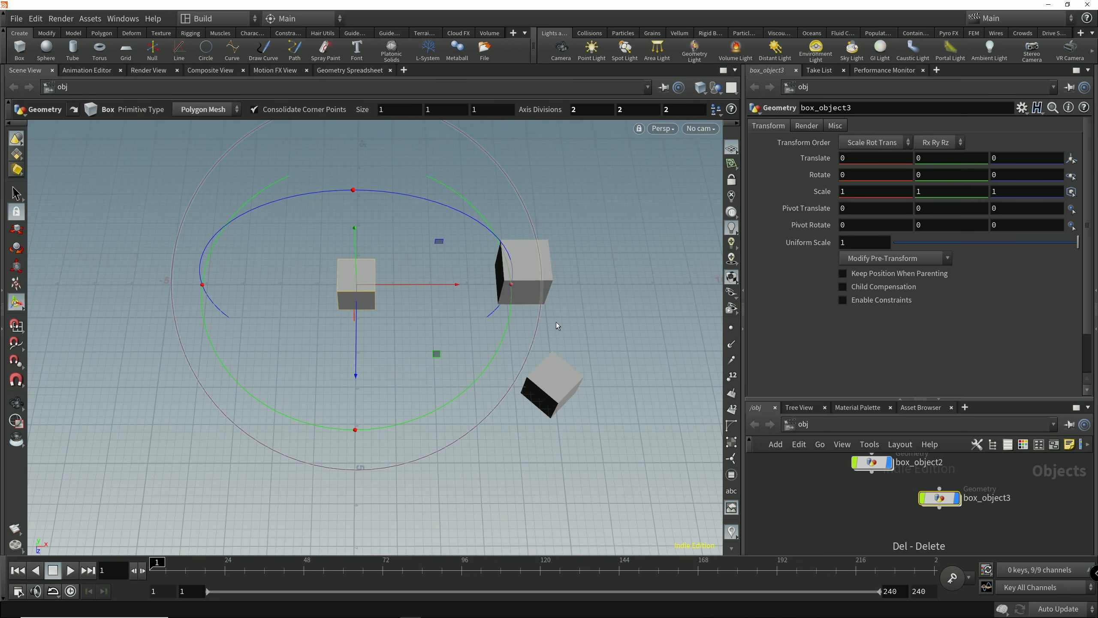
{"action": "left_click", "coordinate": [928, 224]}
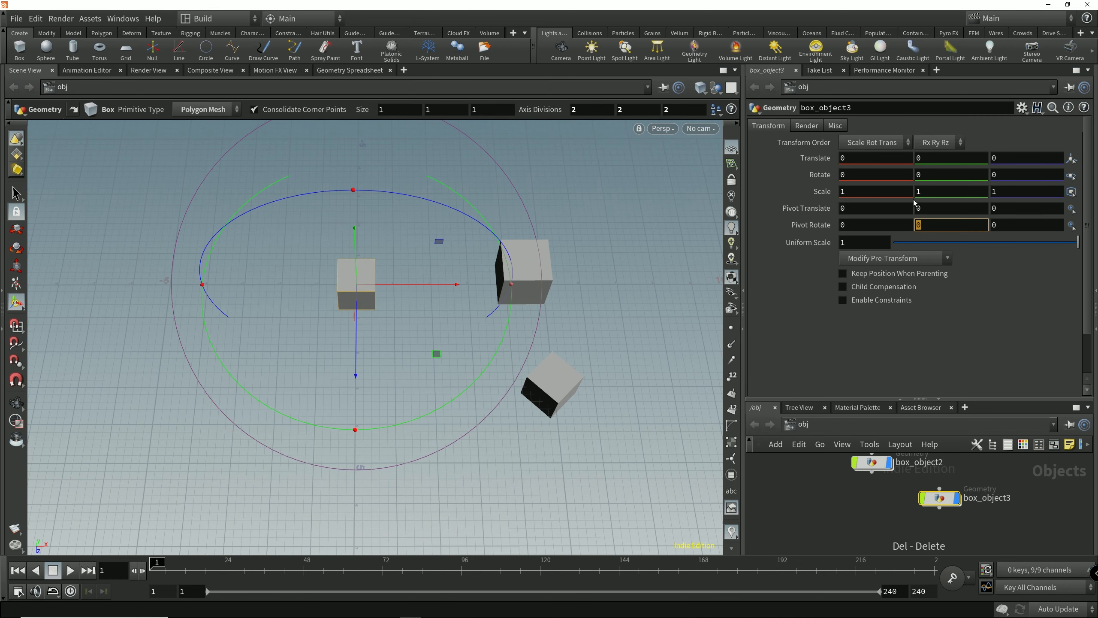
{"action": "type", "text": "45"}
{"action": "key", "text": "Return"}
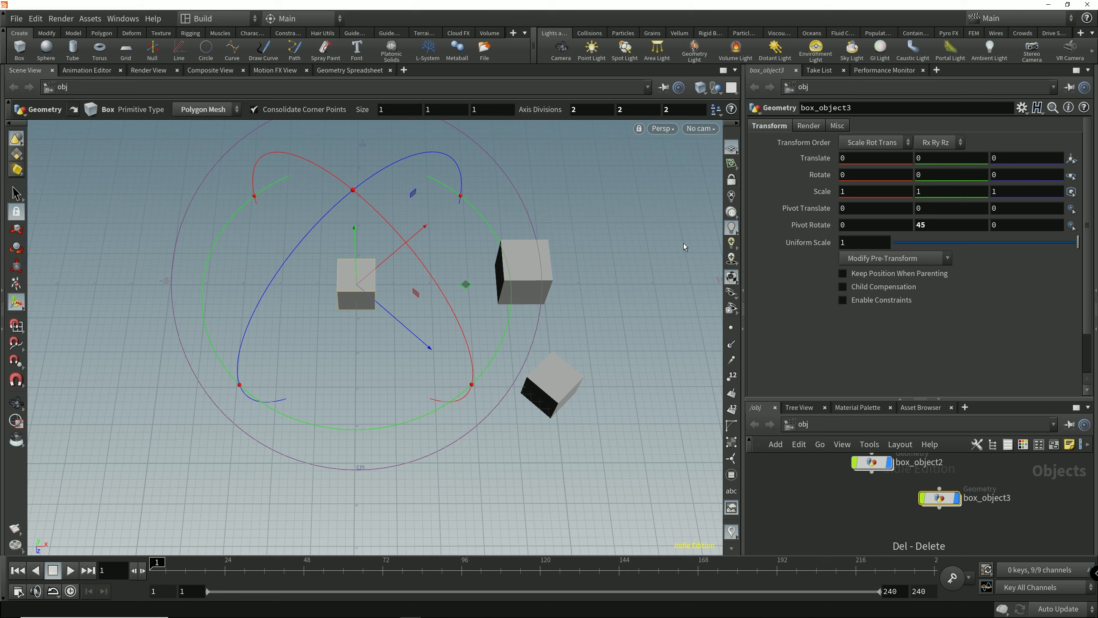
- Set the third box's Translate Z to 5
{"action": "left_click", "coordinate": [1014, 159]}
{"action": "type", "text": "5"}
{"action": "key", "text": "Return"}
{"action": "middle_click_drag", "start_coordinate": [618, 396], "coordinate": [497, 358], "text": "alt"}
{"action": "scroll", "coordinate": [497, 358], "scroll_direction": "up", "scroll_amount": 1}
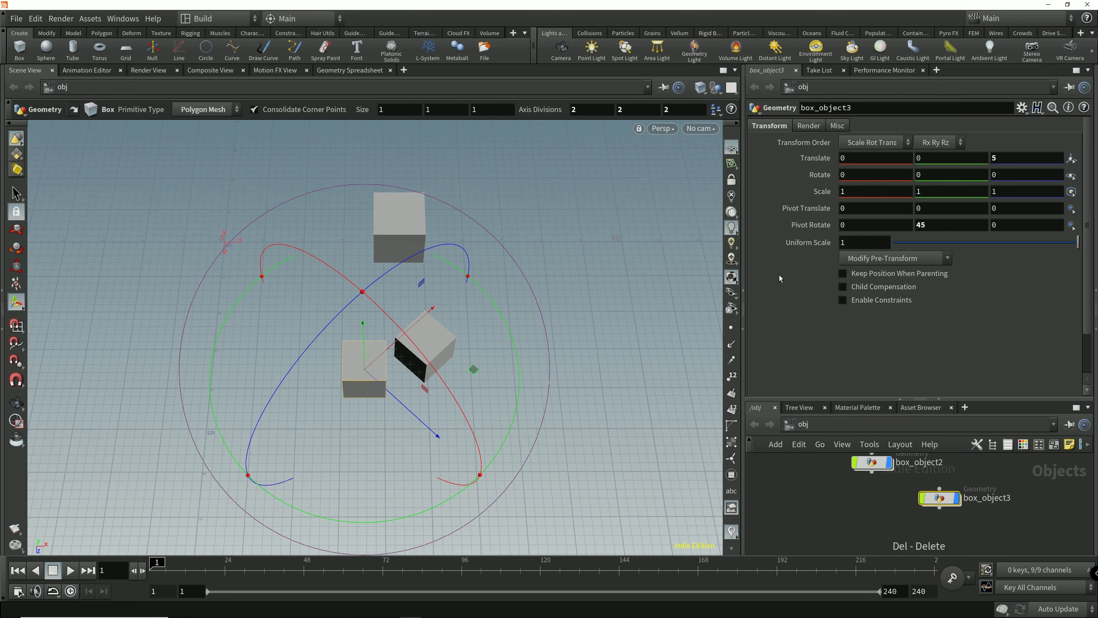
- Set the third box's Pivot Rotate Y to 0
{"action": "double_click", "coordinate": [934, 225]}
{"action": "type", "text": "0"}
{"action": "key", "text": "Return"}
{"action": "middle_click_drag", "start_coordinate": [481, 402], "coordinate": [564, 366], "text": "alt"}
{"action": "scroll", "coordinate": [564, 366], "scroll_direction": "down", "scroll_amount": 1}
{"action": "left_click_drag", "start_coordinate": [563, 366], "coordinate": [544, 407], "text": "alt"}
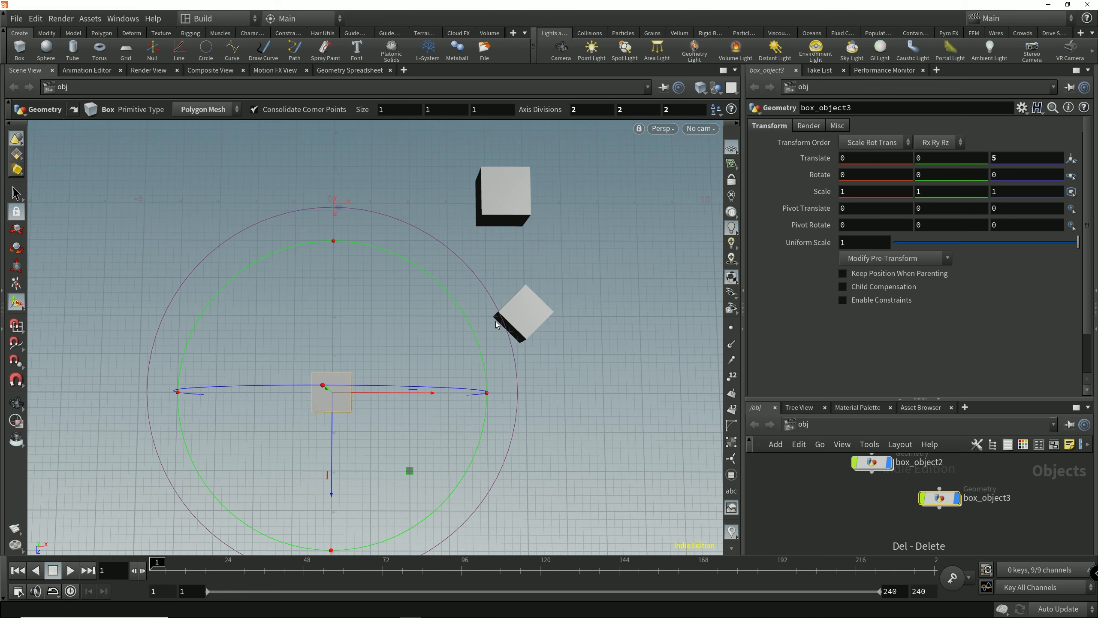
- Set the third box's Pivot Rotate Y back to 45
{"action": "right_click_drag", "start_coordinate": [351, 411], "coordinate": [363, 385], "text": "alt"}
{"action": "middle_click_drag", "start_coordinate": [364, 385], "coordinate": [315, 399], "text": "alt"}
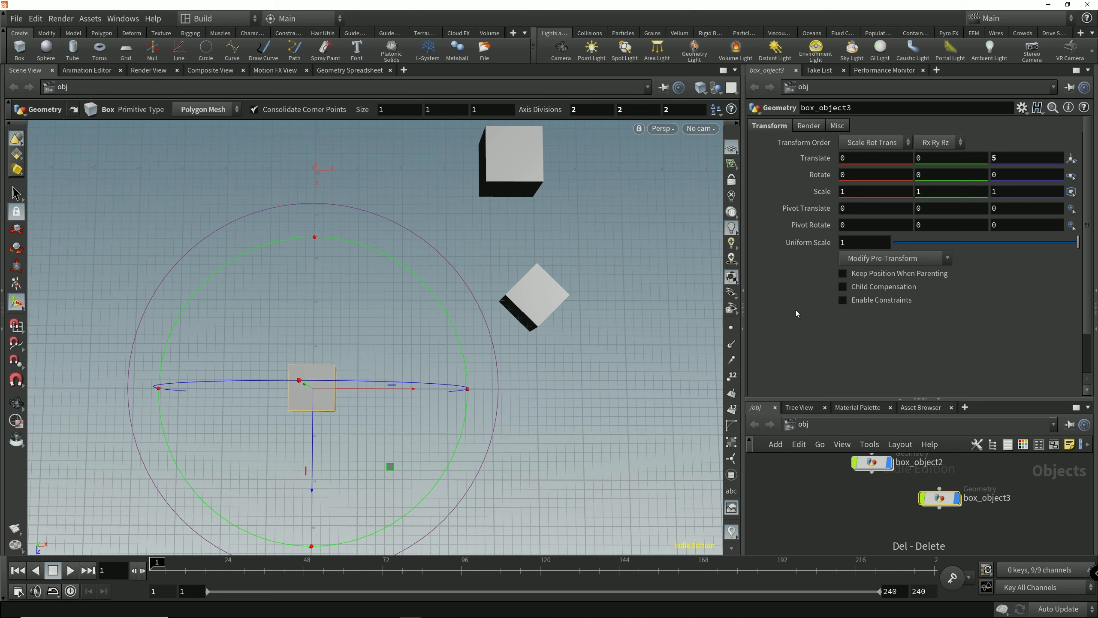
{"action": "left_click", "coordinate": [935, 226]}
{"action": "type", "text": "45"}
{"action": "key", "text": "Return"}
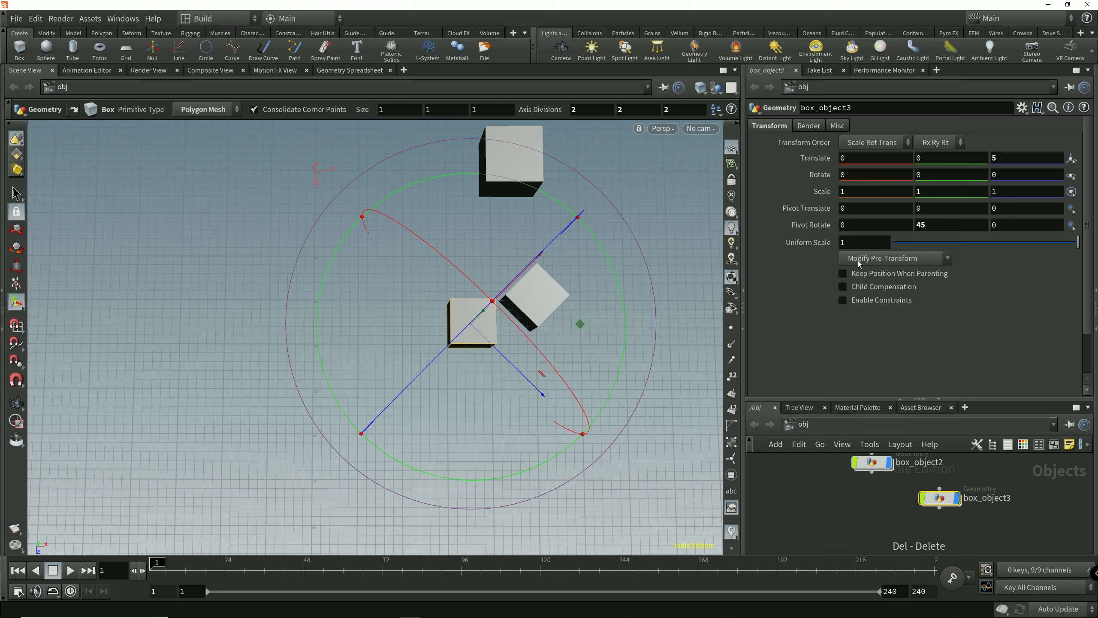
- Clean the third box's transform into its pre-transform, and extract the pre-transform back into the transform values
{"action": "left_click", "coordinate": [899, 259]}
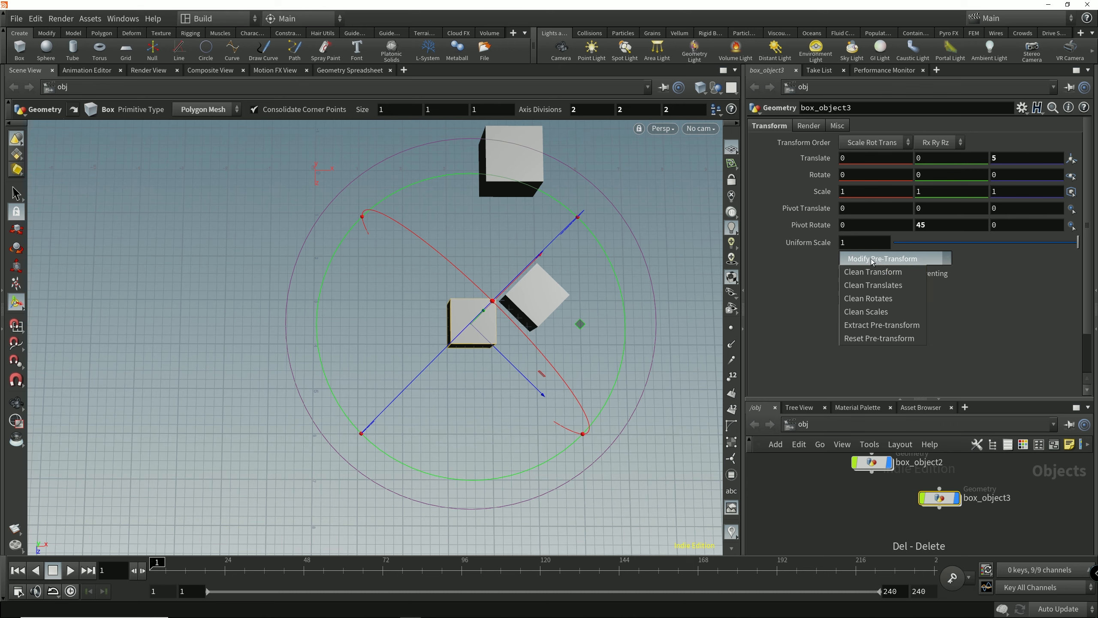
{"action": "left_click", "coordinate": [874, 272]}
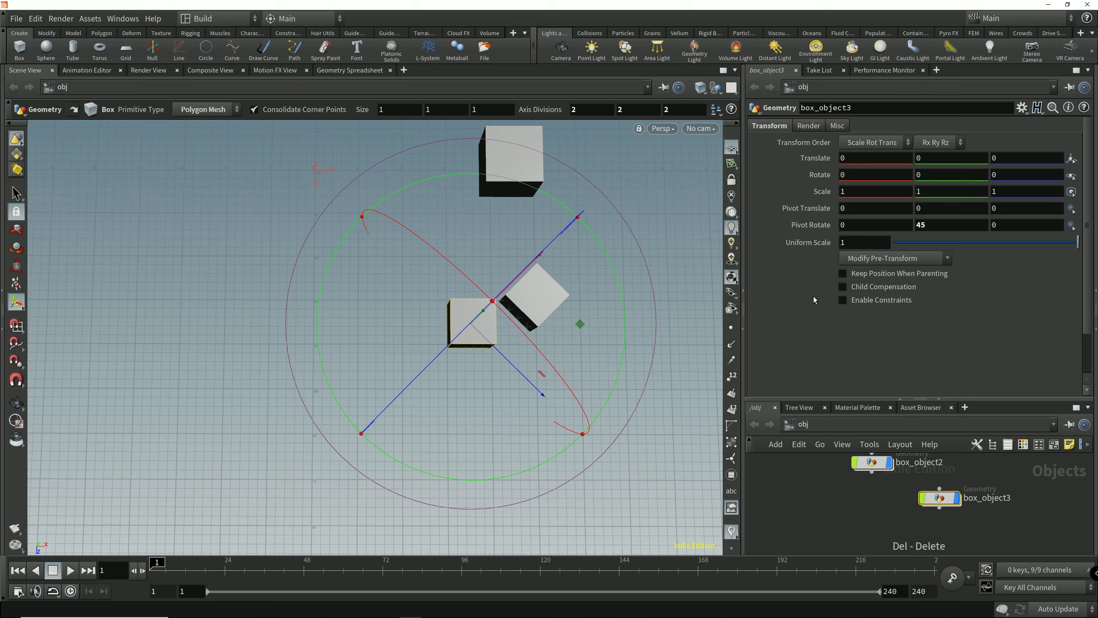
{"action": "left_click", "coordinate": [858, 260]}
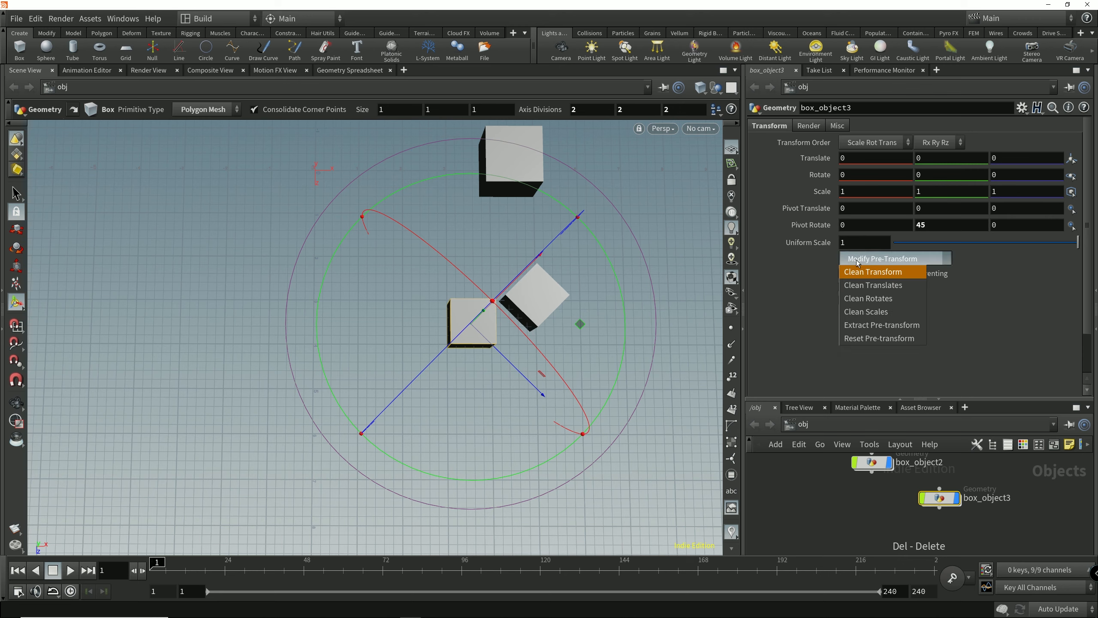
{"action": "left_click", "coordinate": [882, 325]}
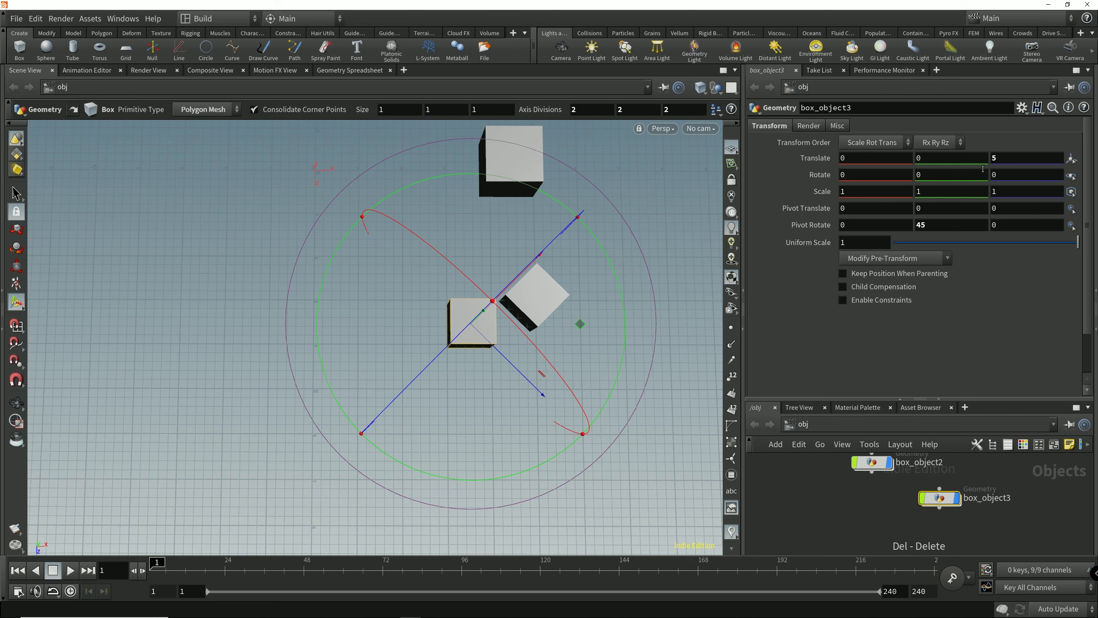
- Clean the third box's full transform into its pre-transform again
{"action": "left_click", "coordinate": [941, 263]}
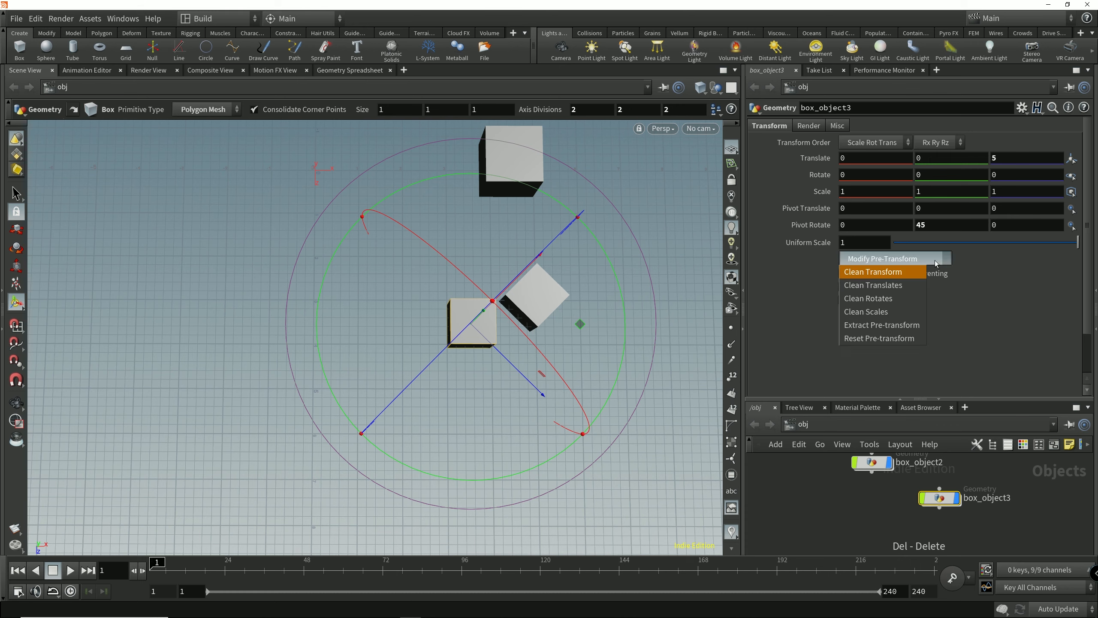
{"action": "left_click", "coordinate": [895, 273]}
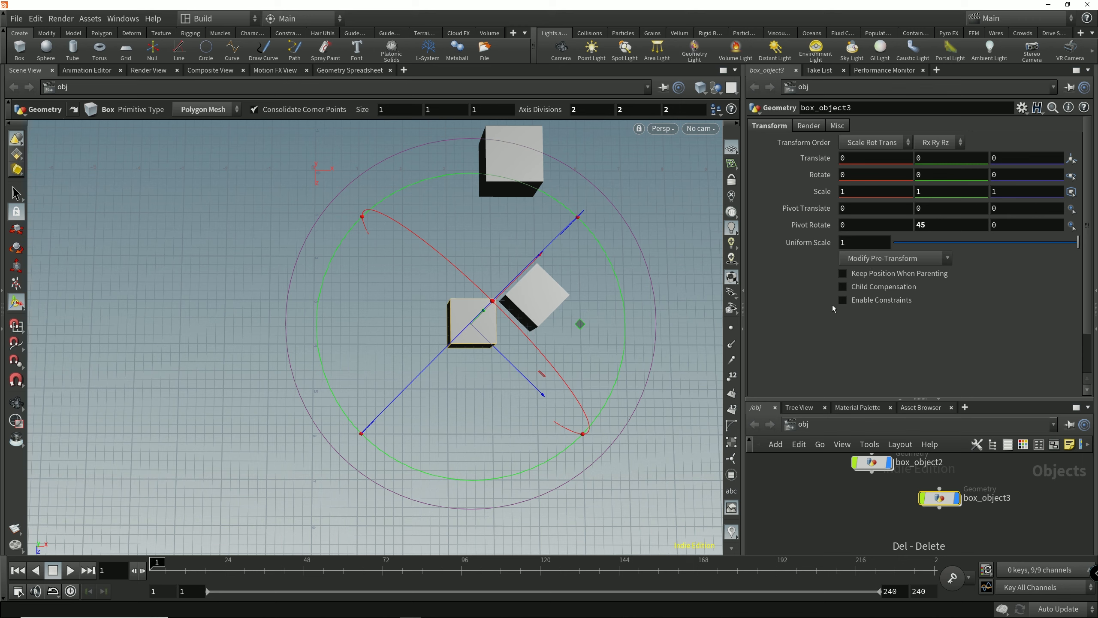
- Reset the third box's Pivot Rotate Y to 0 and set its Pivot Translate Z to -2
{"action": "double_click", "coordinate": [926, 227]}
{"action": "type", "text": "0"}
{"action": "key", "text": "Return"}
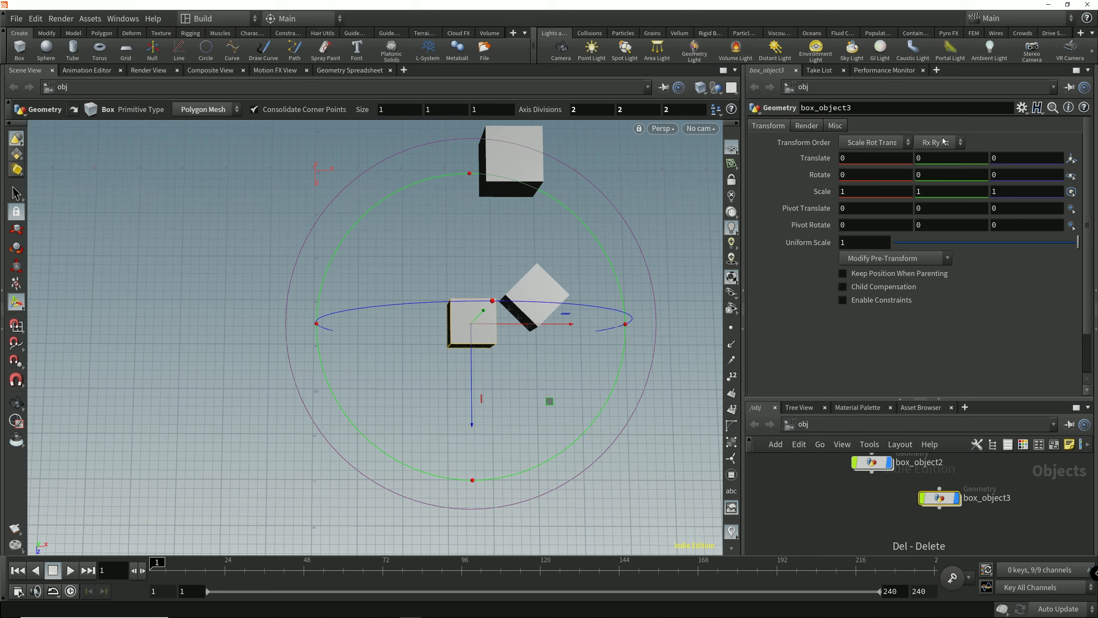
{"action": "double_click", "coordinate": [1002, 210]}
{"action": "type", "text": "-2"}
{"action": "key", "text": "Return"}
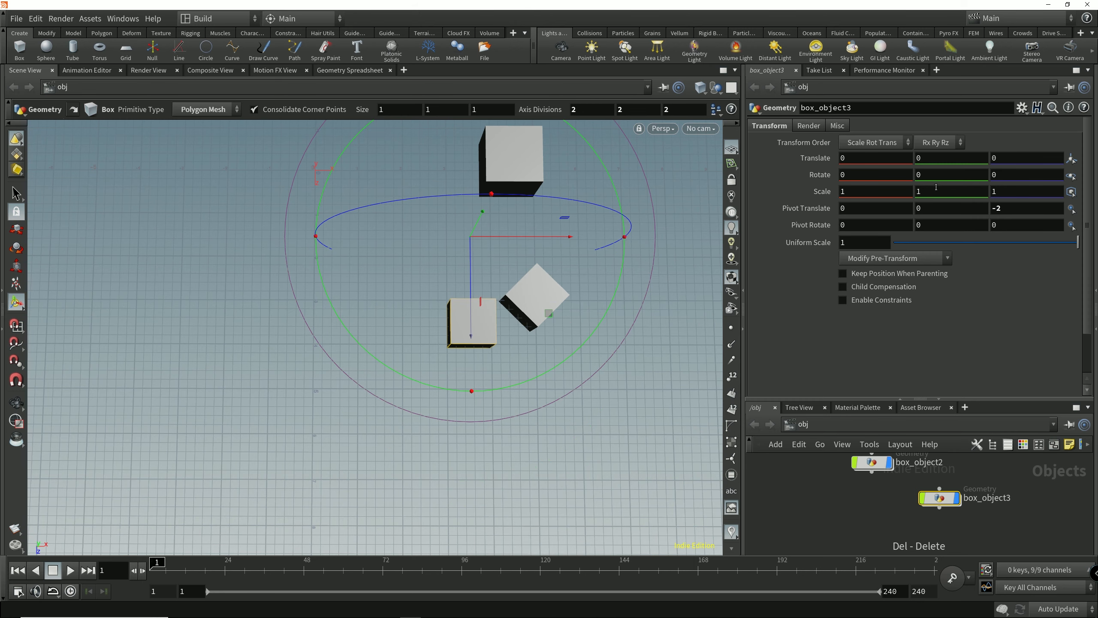
- Rotate the third box 45 degrees about Y around its offset pivot
{"action": "middle_click_drag", "start_coordinate": [936, 175], "coordinate": [1026, 135]}
{"action": "double_click", "coordinate": [924, 175]}
{"action": "type", "text": "45"}
{"action": "key", "text": "Return"}
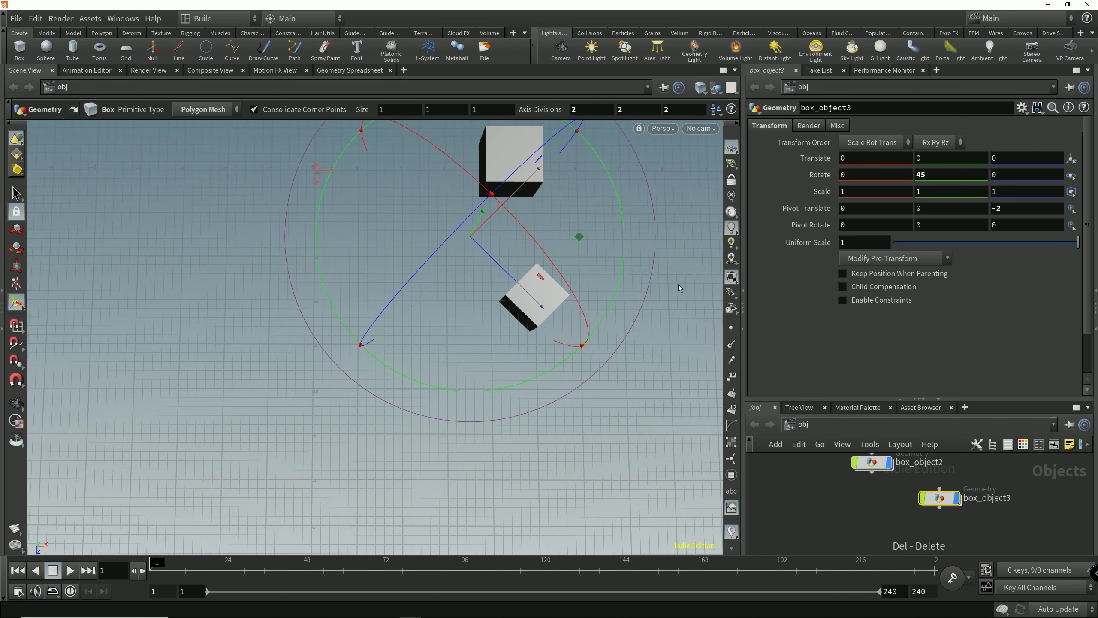
{"action": "middle_click_drag", "start_coordinate": [658, 321], "coordinate": [580, 397], "text": "alt"}
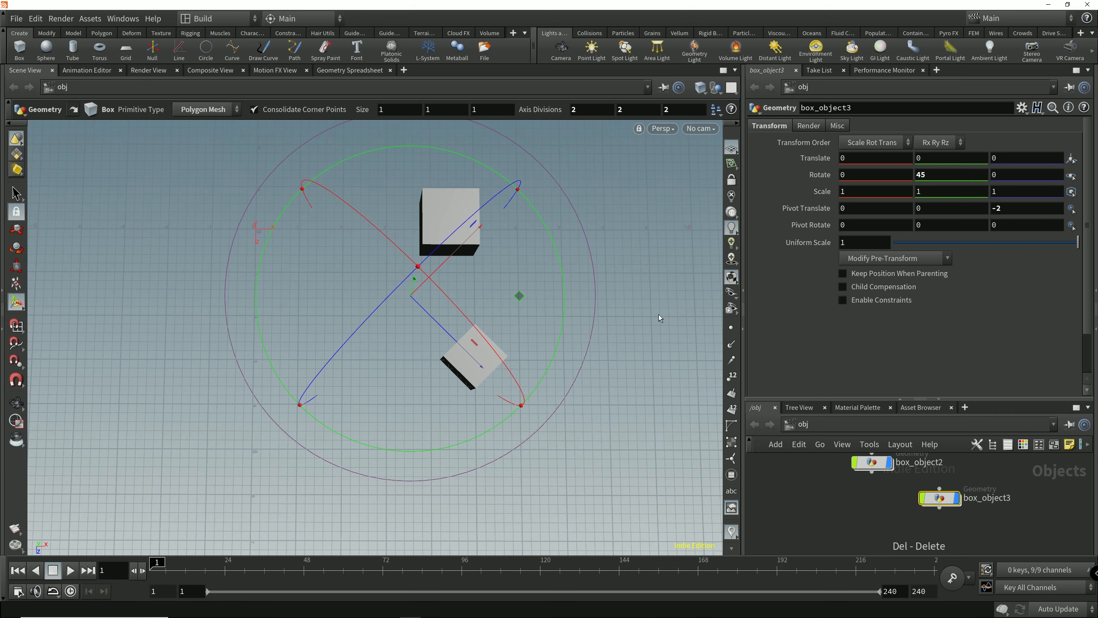
{"action": "left_click", "coordinate": [886, 262]}
{"action": "left_click", "coordinate": [874, 260]}
{"action": "left_click", "coordinate": [865, 261]}
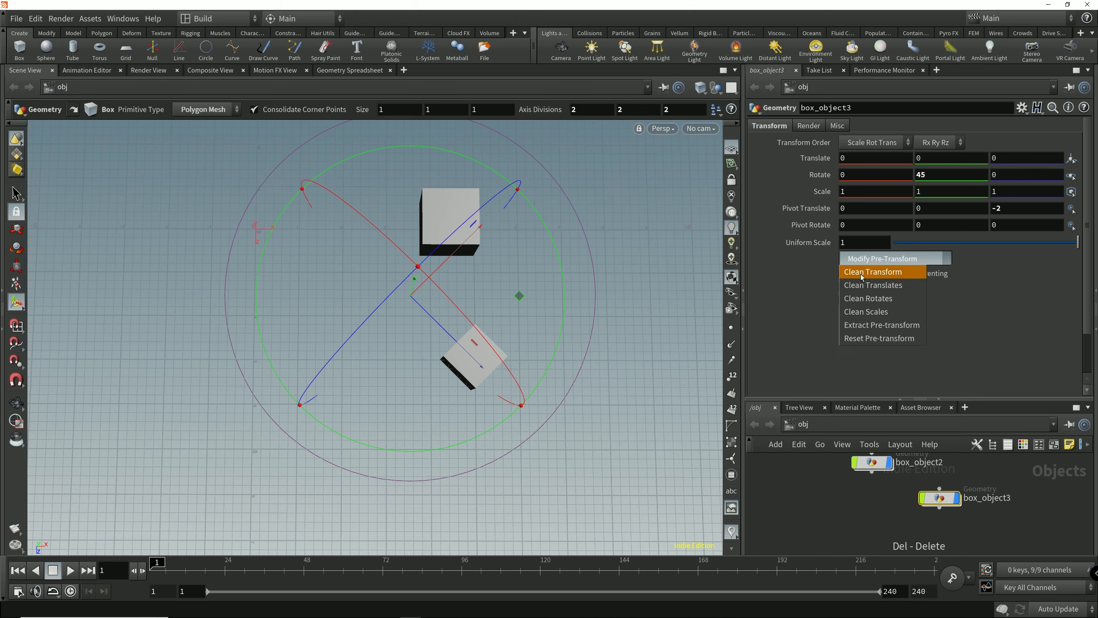
{"action": "left_click", "coordinate": [824, 259]}
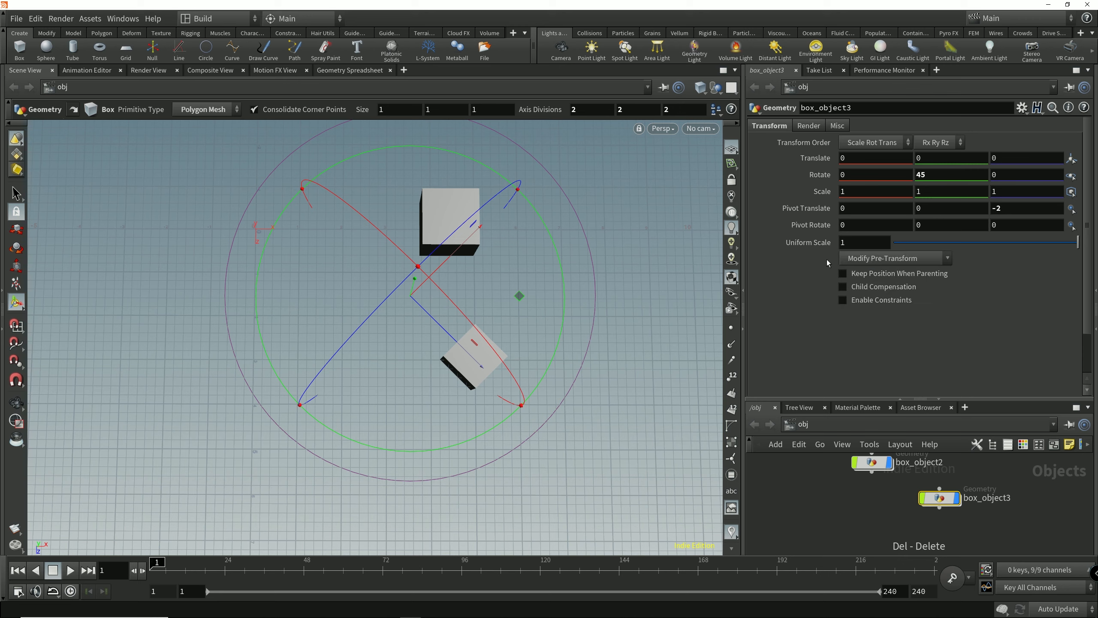